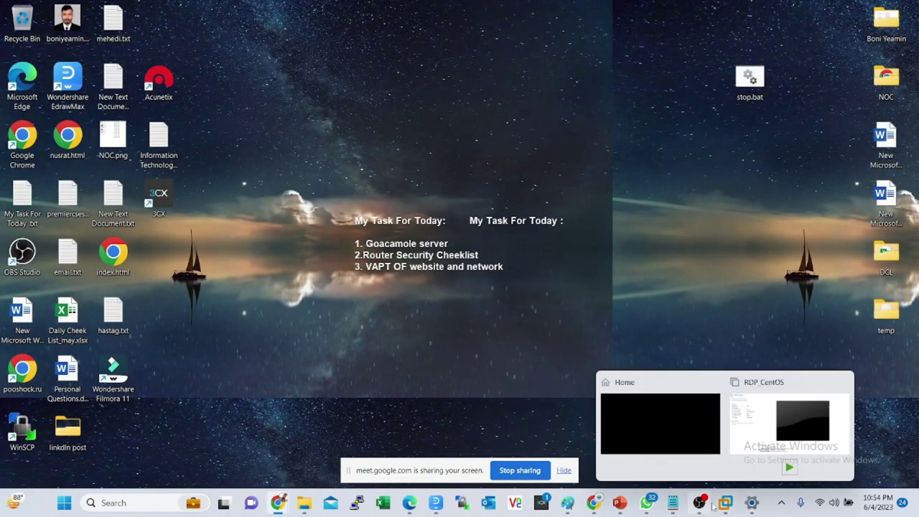
Examine the ESXI, ADDS and firewall network diagram in picture.png in Paint, and minimize its window.
mouse_move(566, 501)
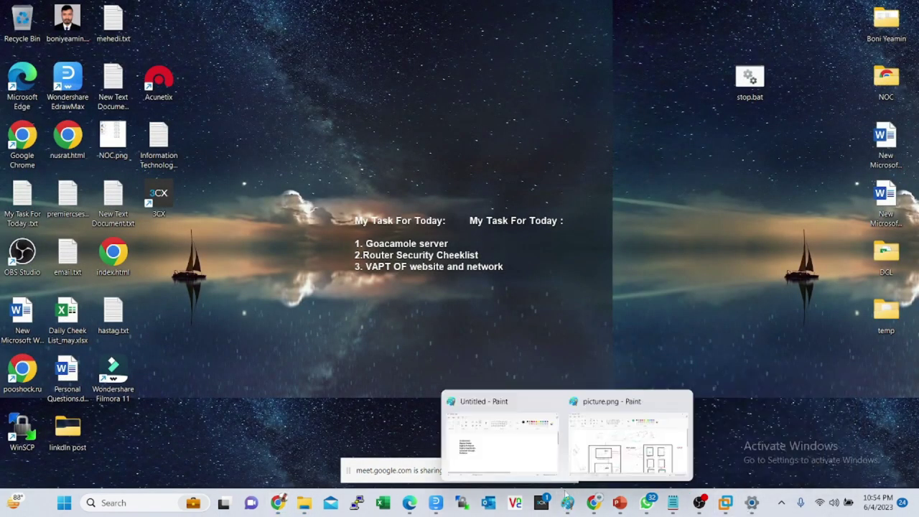
left_click(577, 467)
scroll(417, 324, "down", 3)
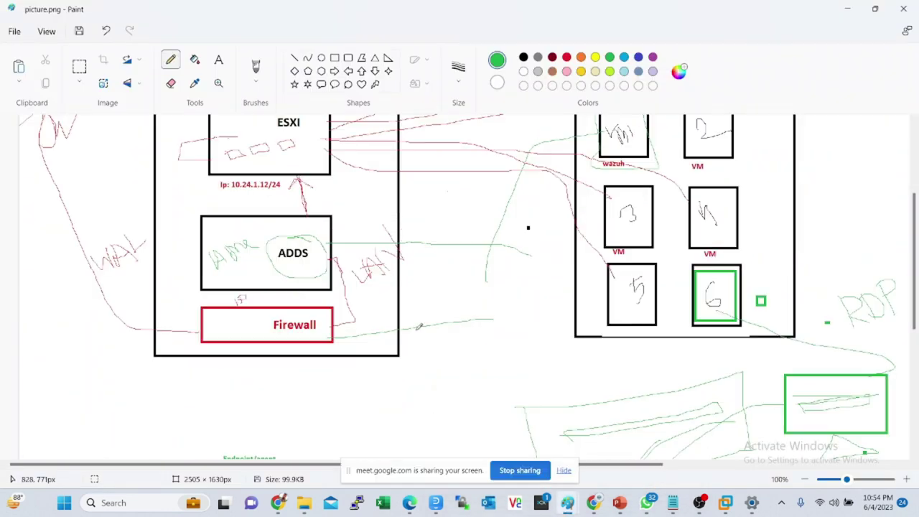
scroll(477, 365, "up", 3)
scroll(328, 345, "down", 3)
scroll(319, 332, "up", 3)
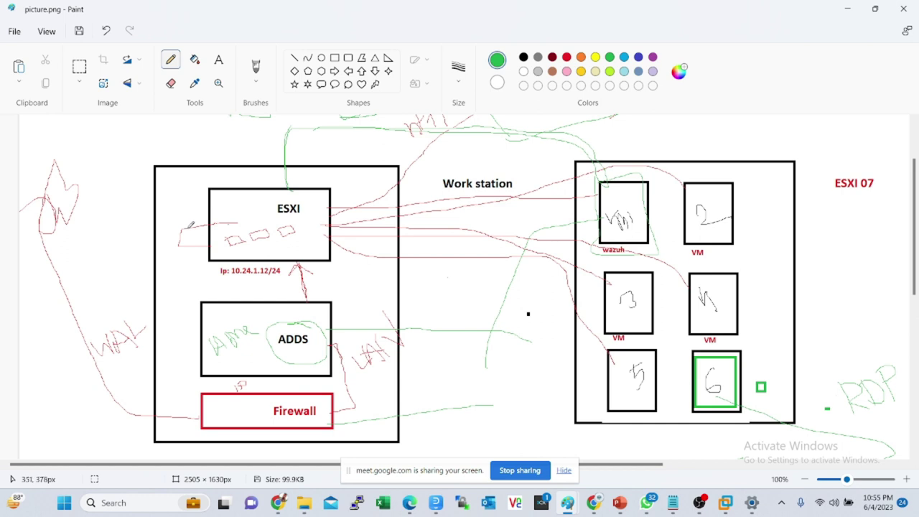
scroll(188, 226, "down", 5)
scroll(195, 232, "up", 5)
scroll(202, 236, "down", 3)
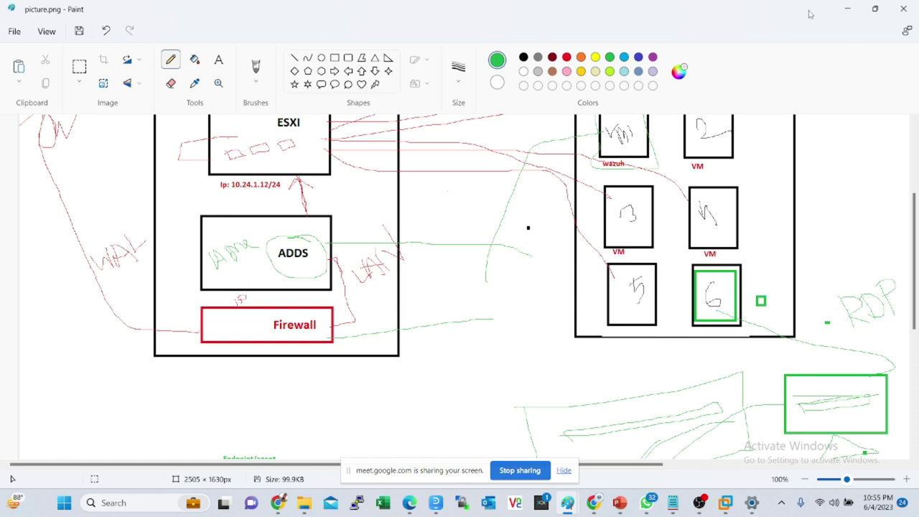
left_click_drag(802, 21, 661, 57)
scroll(402, 288, "up", 2)
scroll(402, 287, "down", 2)
scroll(406, 285, "up", 2)
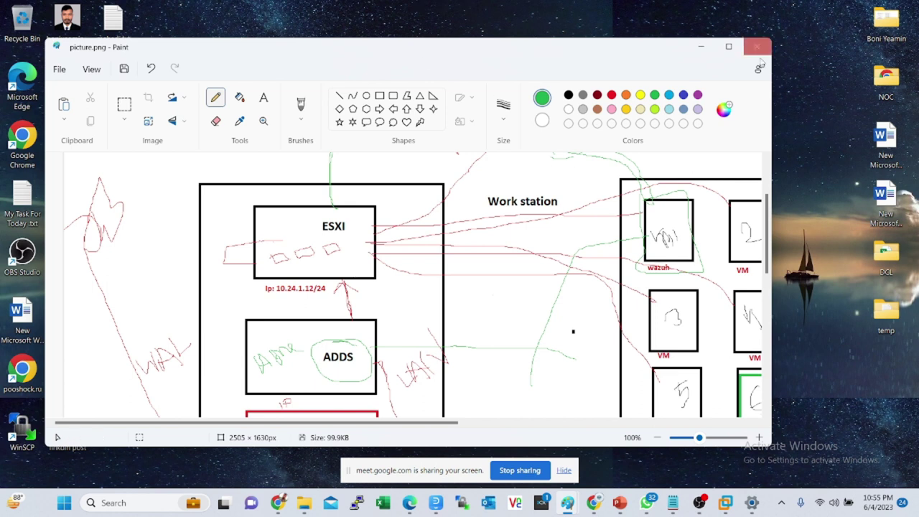
left_click(700, 47)
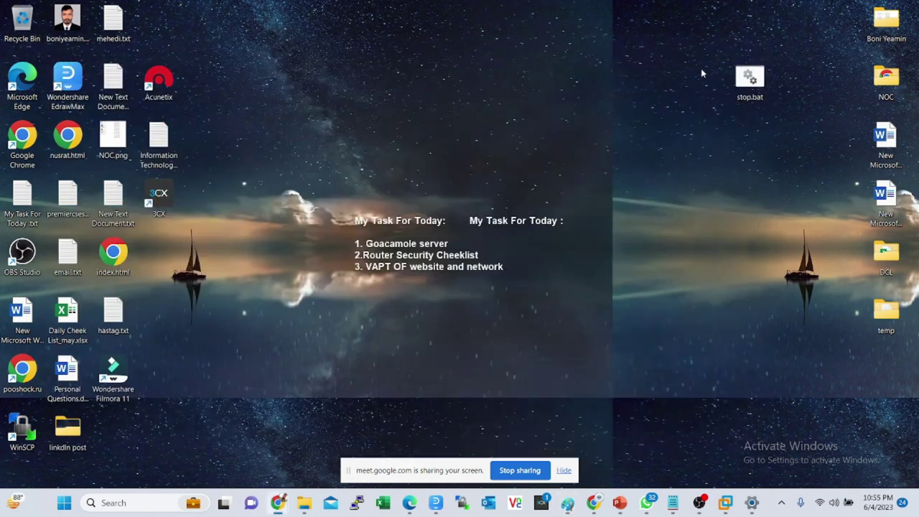
Switch to WhatsApp to check the chat containing the sent diagram image, and minimize it.
mouse_move(567, 503)
left_click(613, 480)
left_click(647, 503)
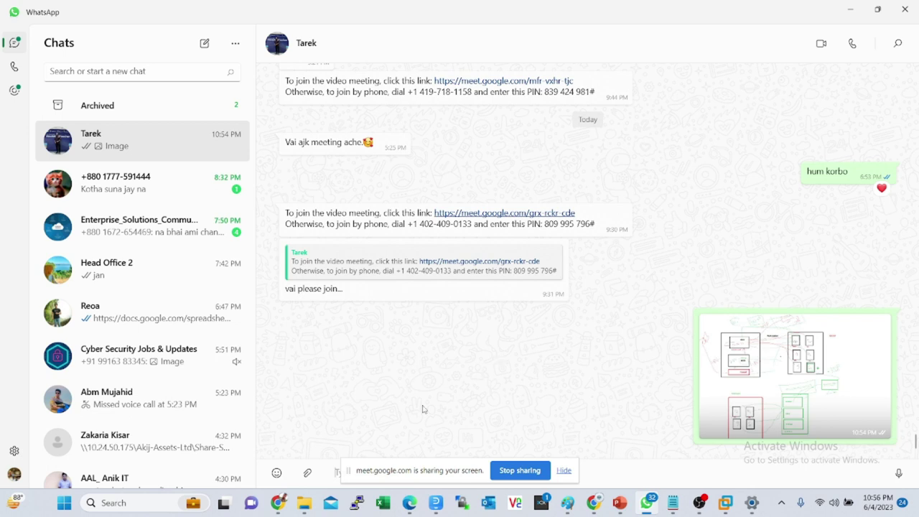
left_click(859, 10)
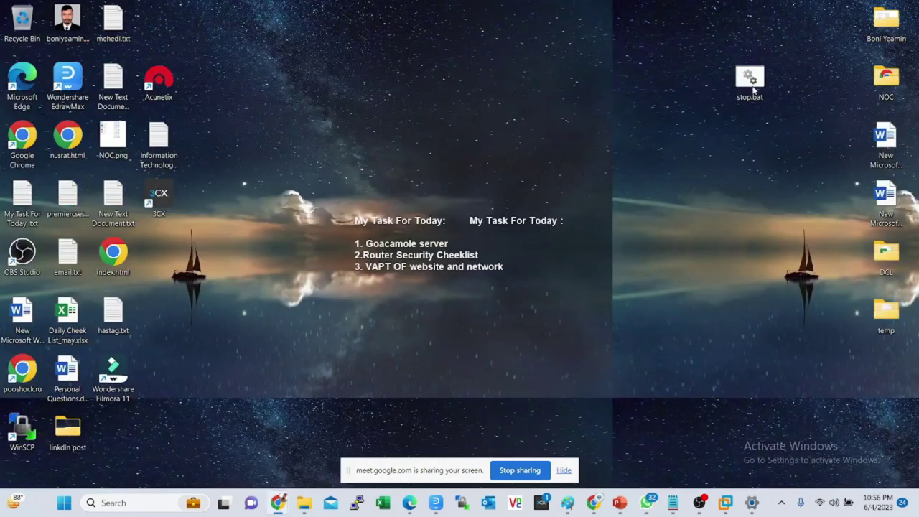
Switch to the Google Meet call in Chrome and open the Google Drive folder link from the meeting chat.
mouse_move(273, 505)
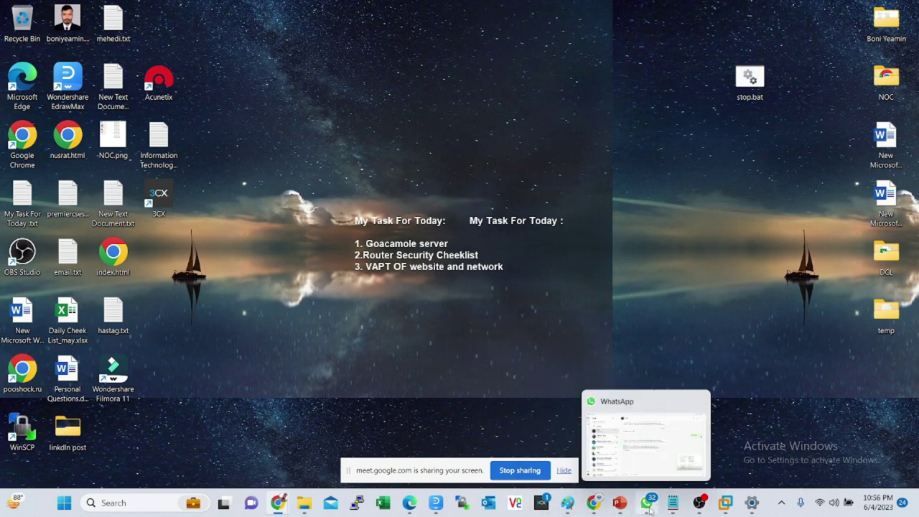
left_click(593, 503)
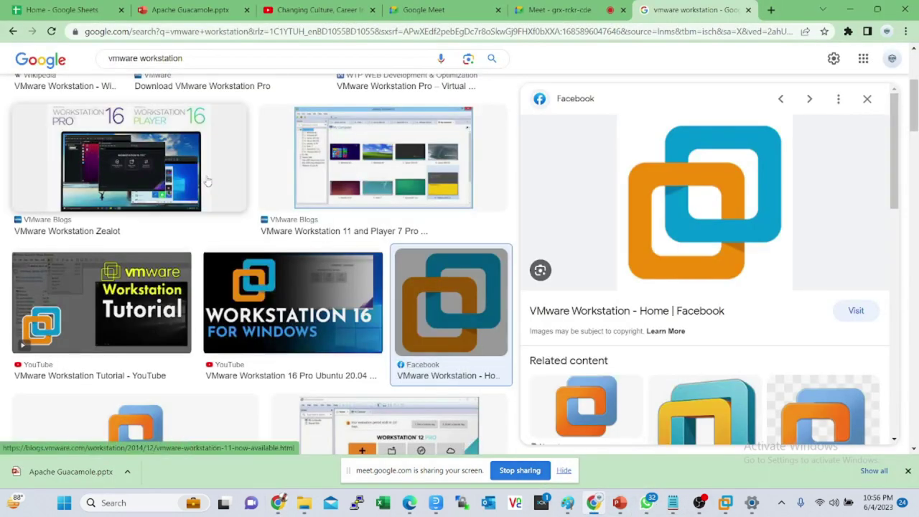
scroll(407, 369, "up", 3)
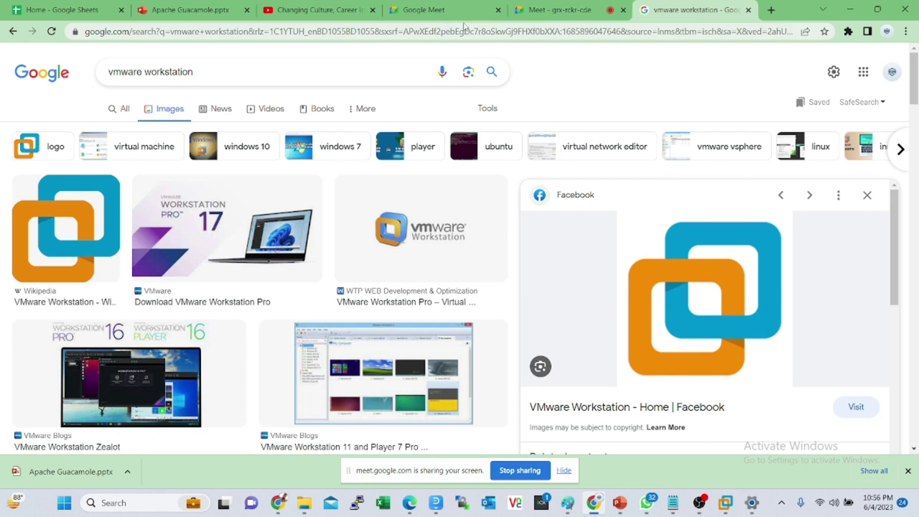
left_click(558, 12)
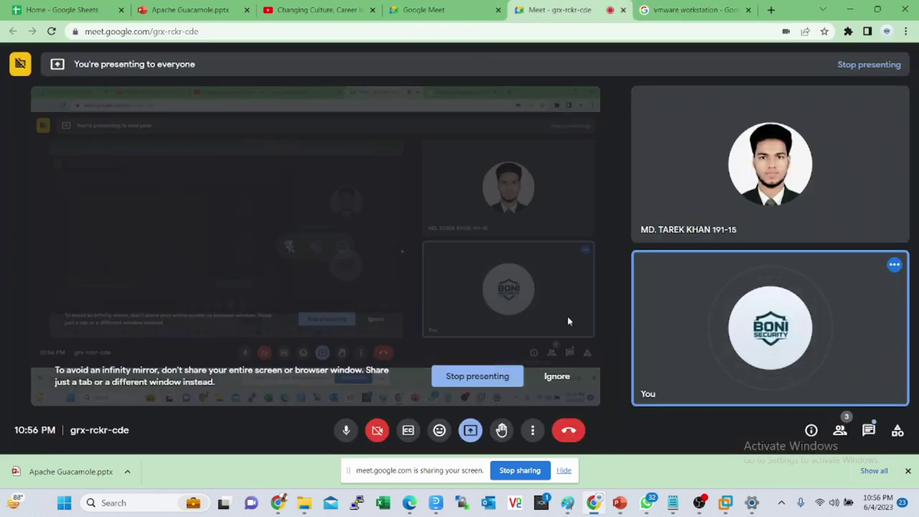
left_click(840, 431)
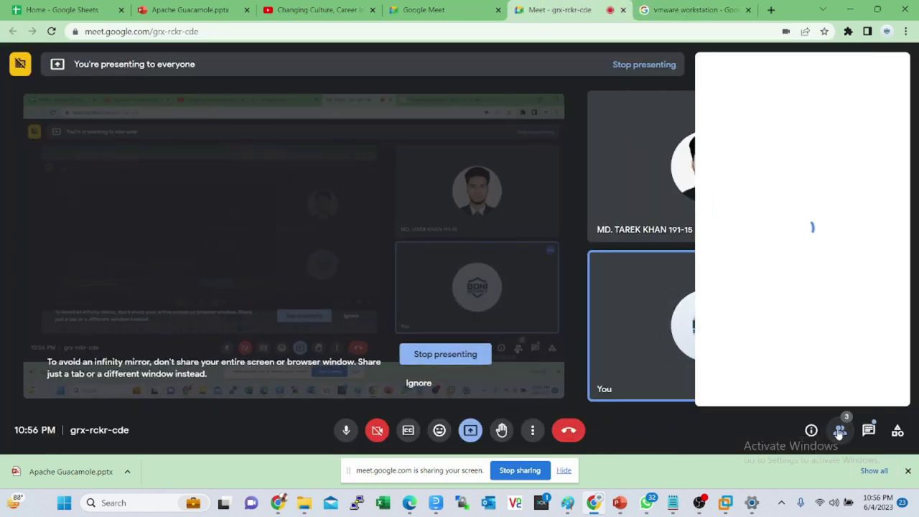
left_click(869, 430)
left_click(796, 180)
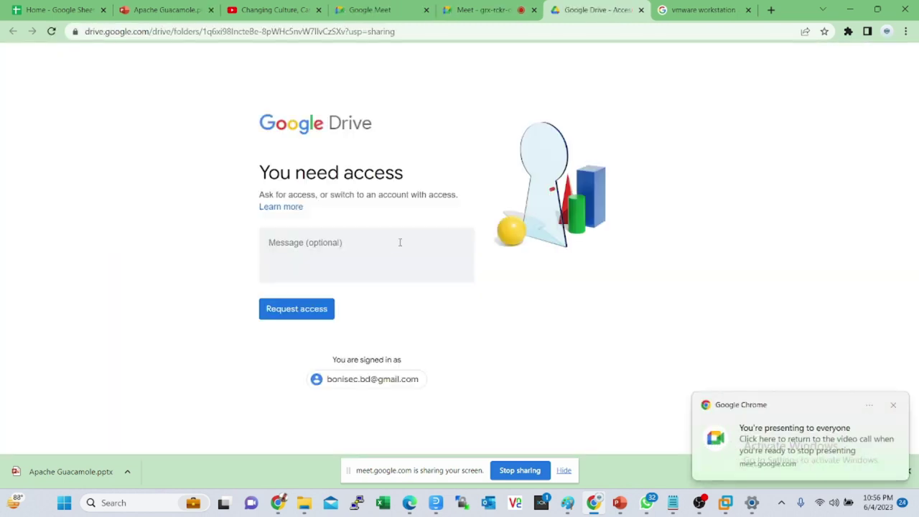
Request access to the Drive folder with the message "hi" and reload the page to open the folder.
left_click(349, 253)
type("hi")
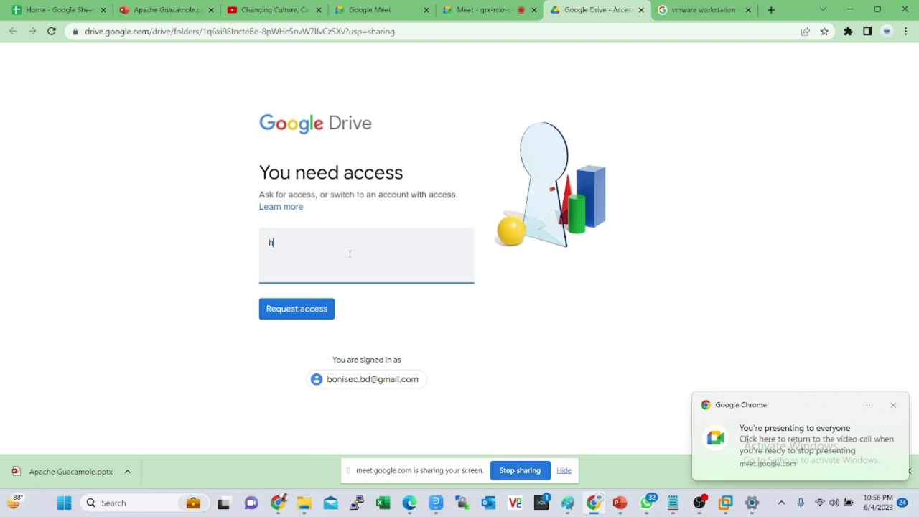
left_click(296, 314)
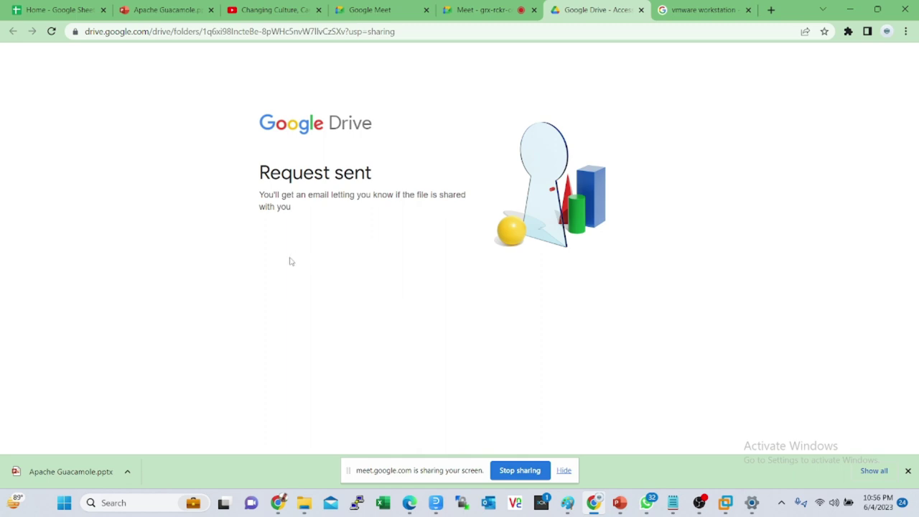
left_click(52, 31)
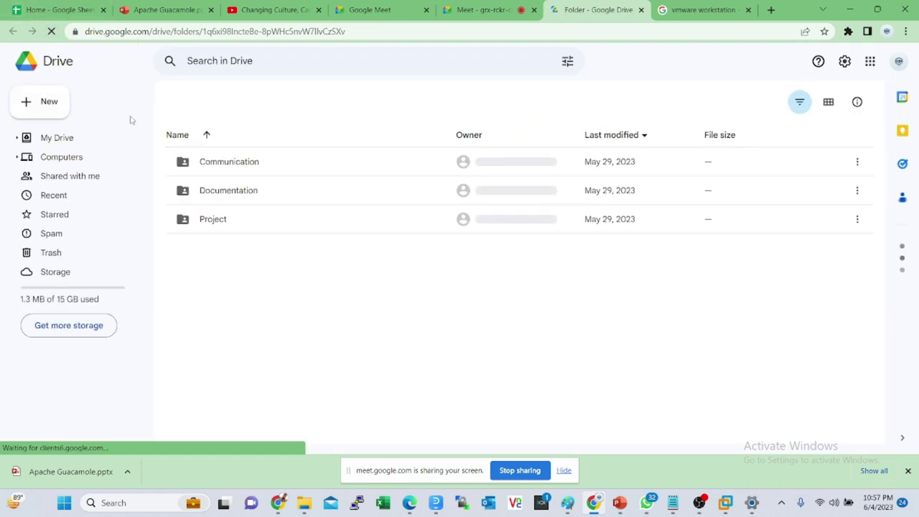
Check the Project folder, and open the project database spreadsheet from the Communication folder in Research.
left_click(237, 224)
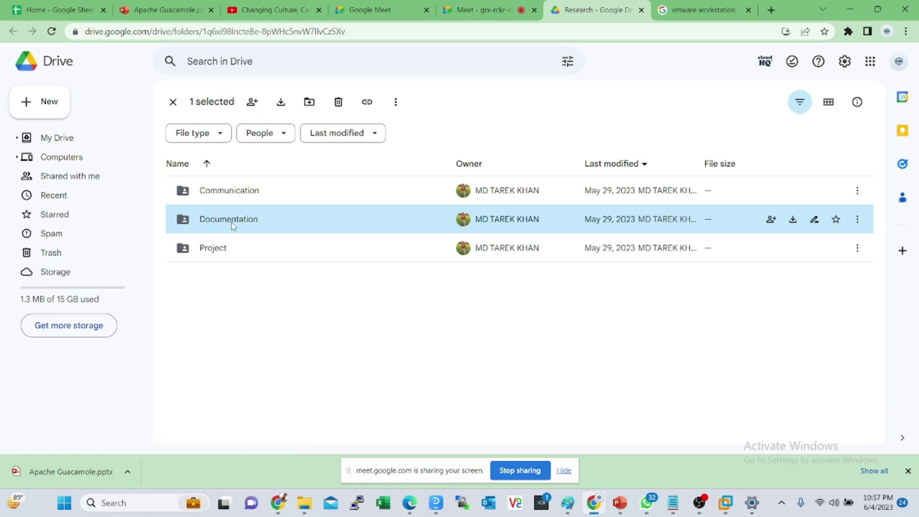
double_click(224, 252)
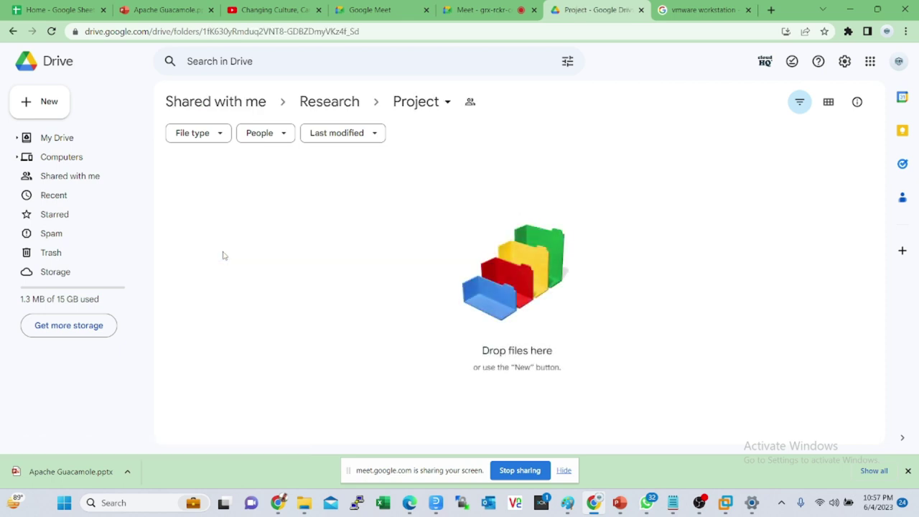
left_click(331, 104)
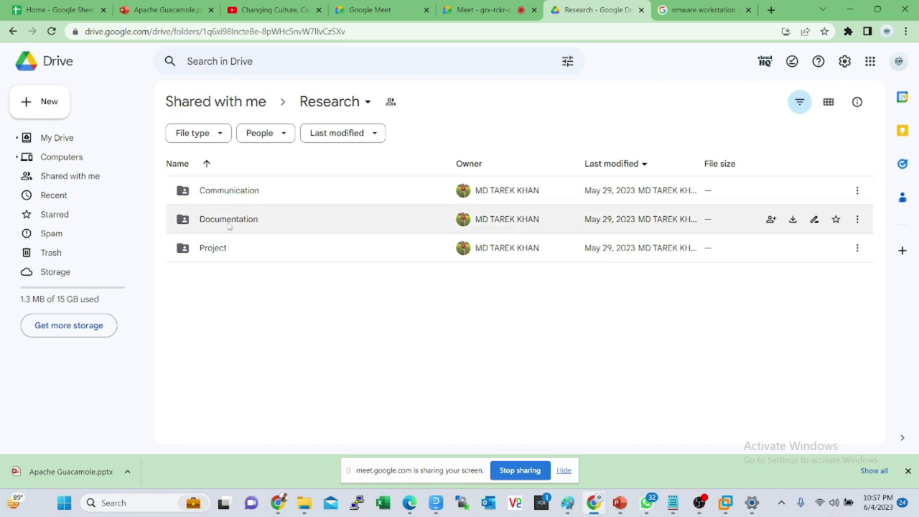
double_click(226, 195)
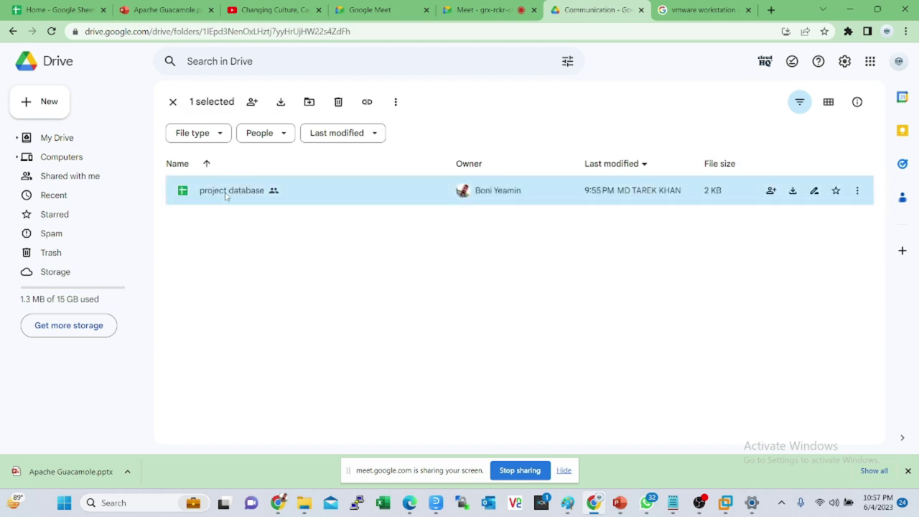
double_click(223, 192)
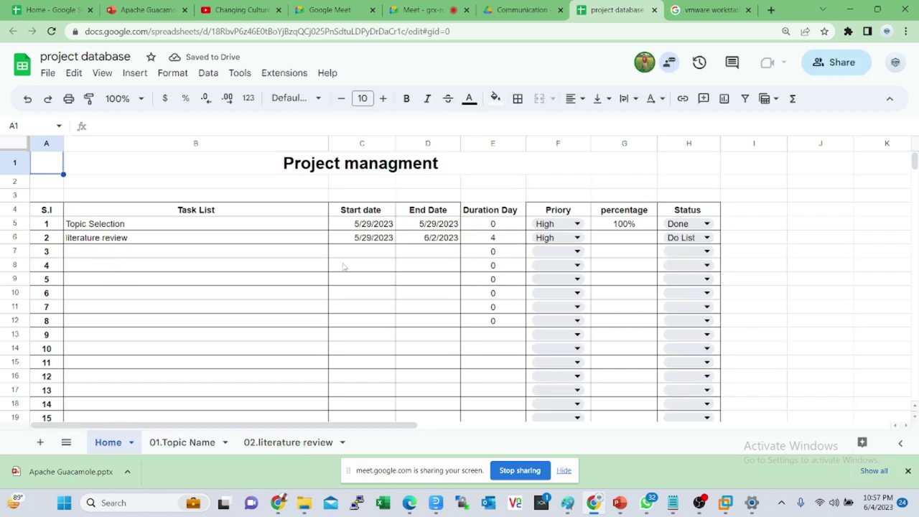
Enter "Vmware workstation Pro 17" as task 4 in the Task List, cell B8.
left_click(149, 269)
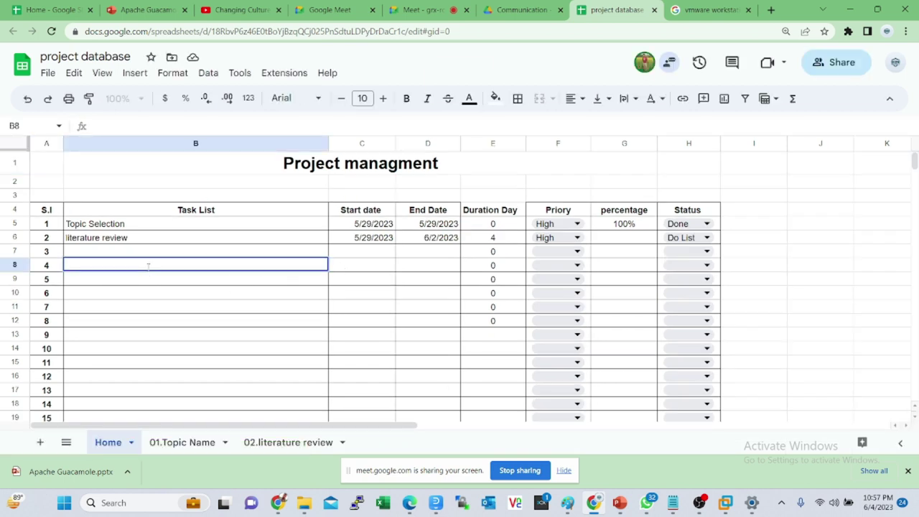
double_click(147, 266)
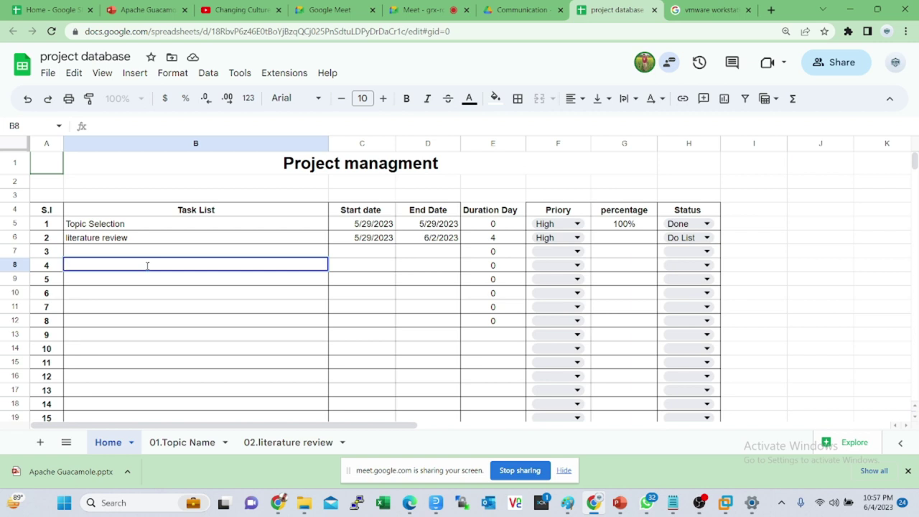
type("Vmware work")
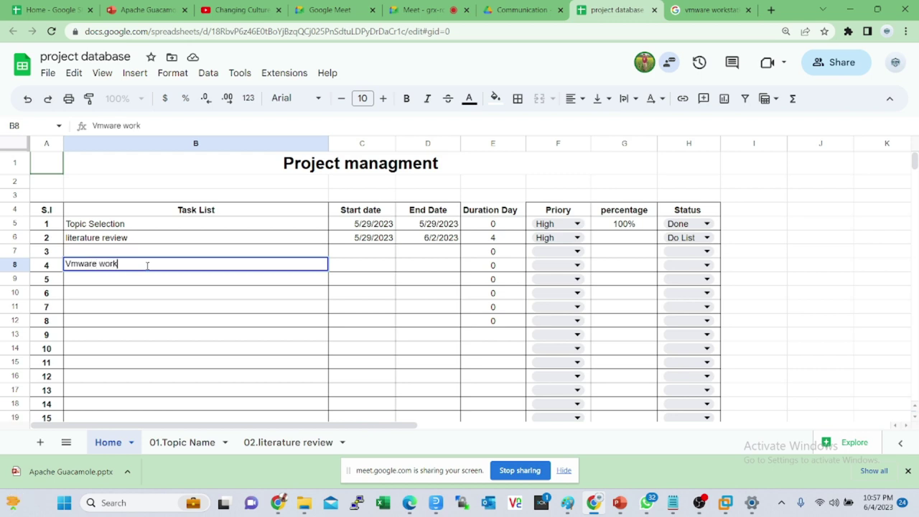
type("station Pro 17")
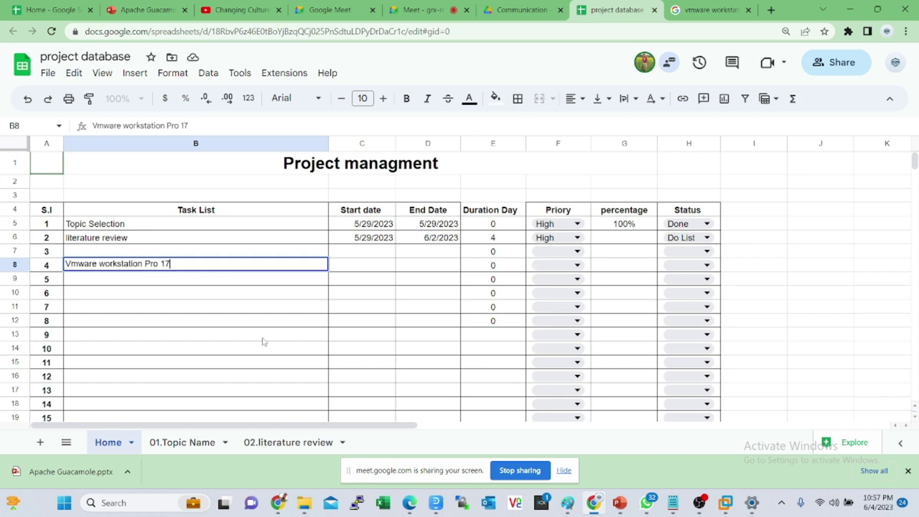
left_click(356, 269)
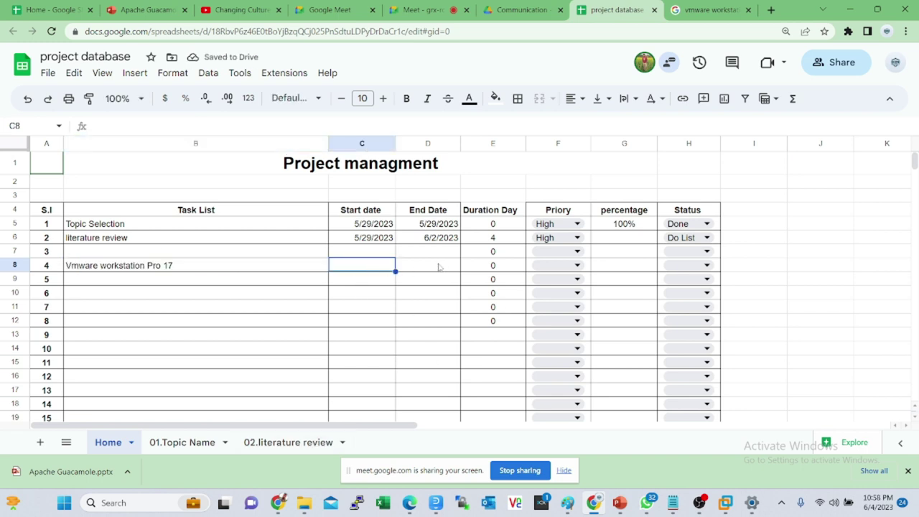
Replace the text of task 4 in cell B8 with "Virtualbox".
double_click(181, 265)
left_click_drag(183, 263, 77, 264)
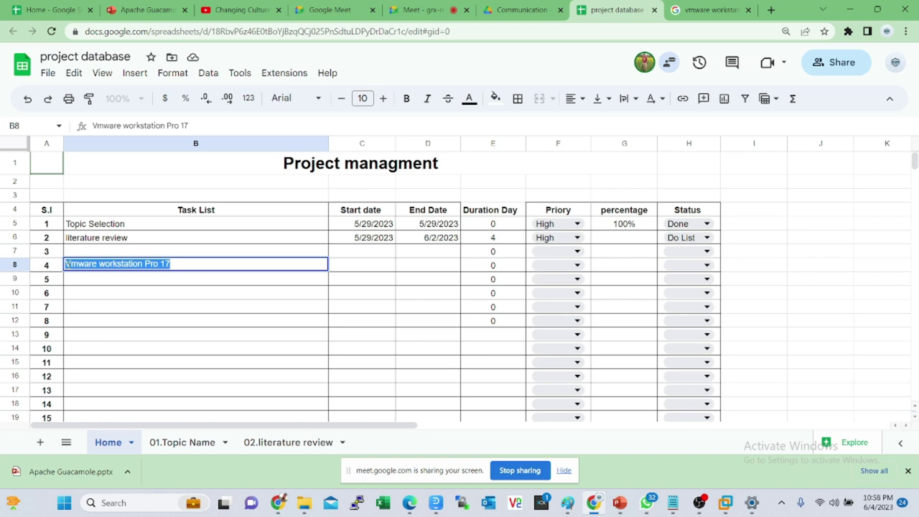
key("BackSpace")
type("V")
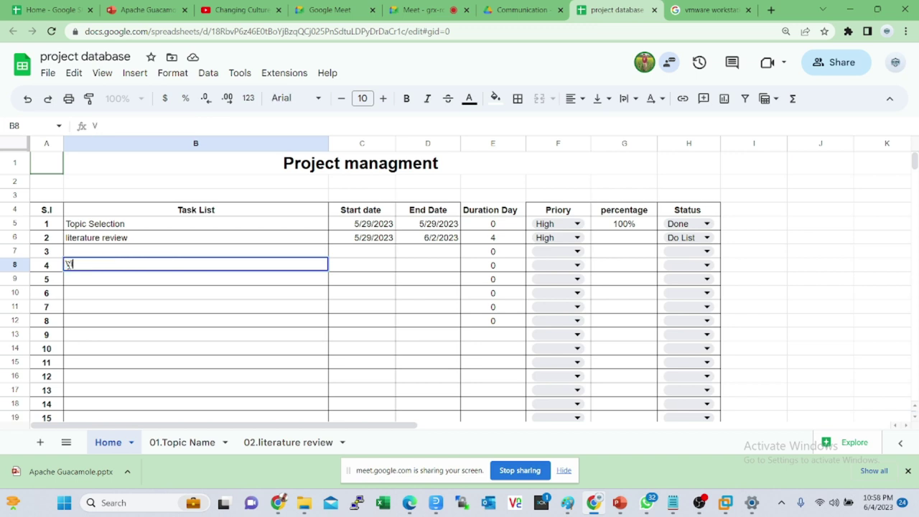
type("irtualbox")
Enter "Vmware Esxi 07" as task 5 in the Task List, cell B9.
double_click(77, 279)
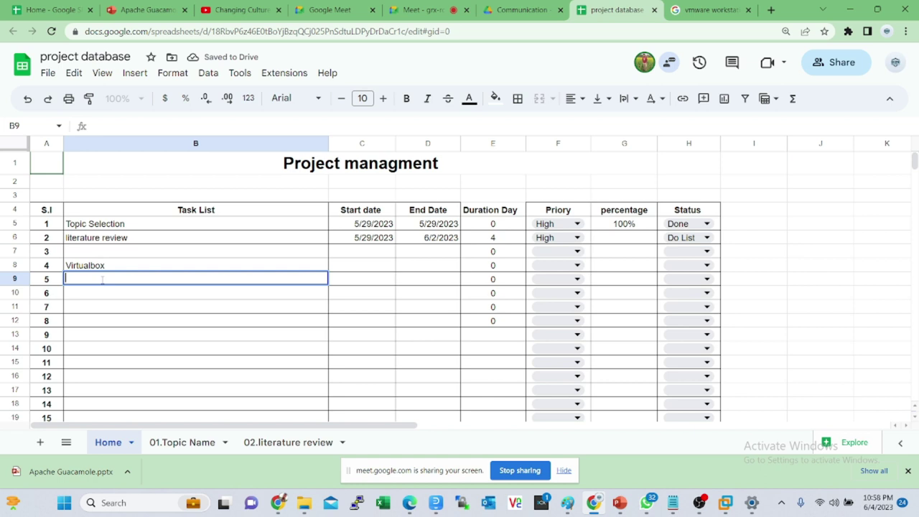
type("Vmw")
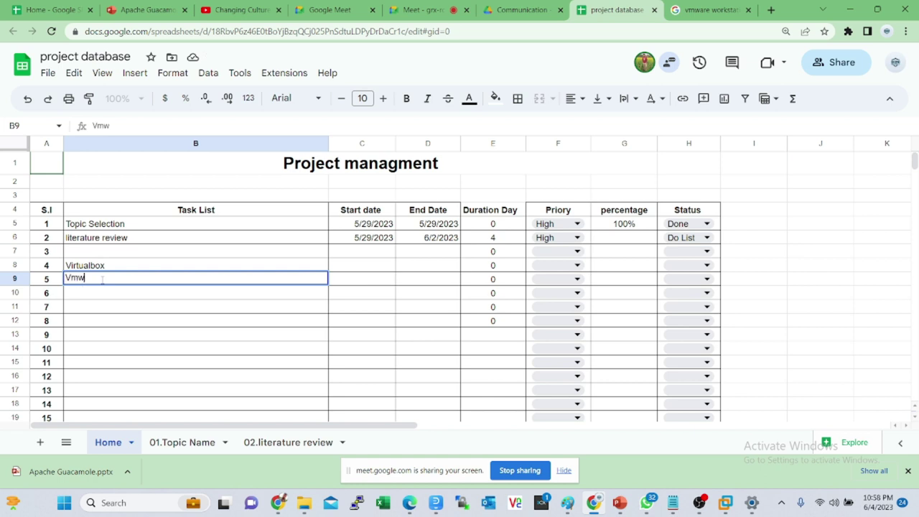
type("are Esxi 07")
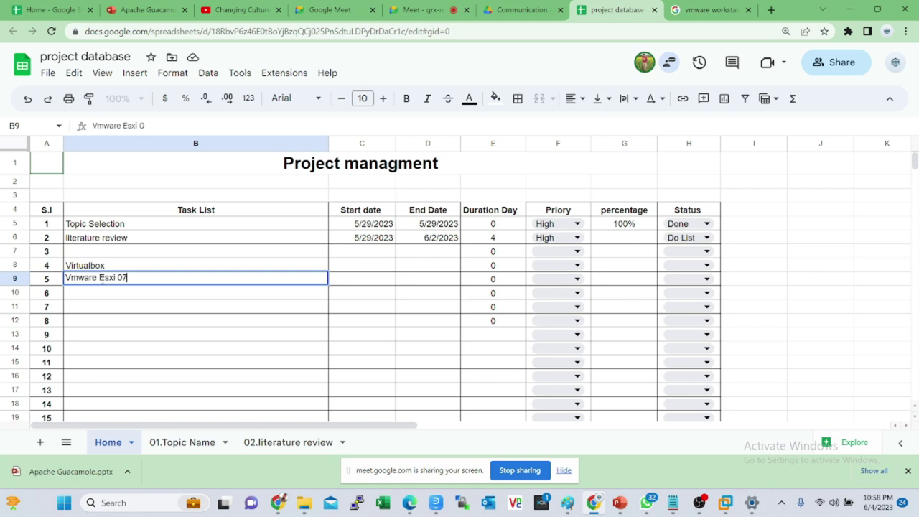
Enter "ADDS( Ubontu?windows)" as task 6 in cell B10 and start editing the task 7 cell.
left_click(75, 298)
double_click(76, 294)
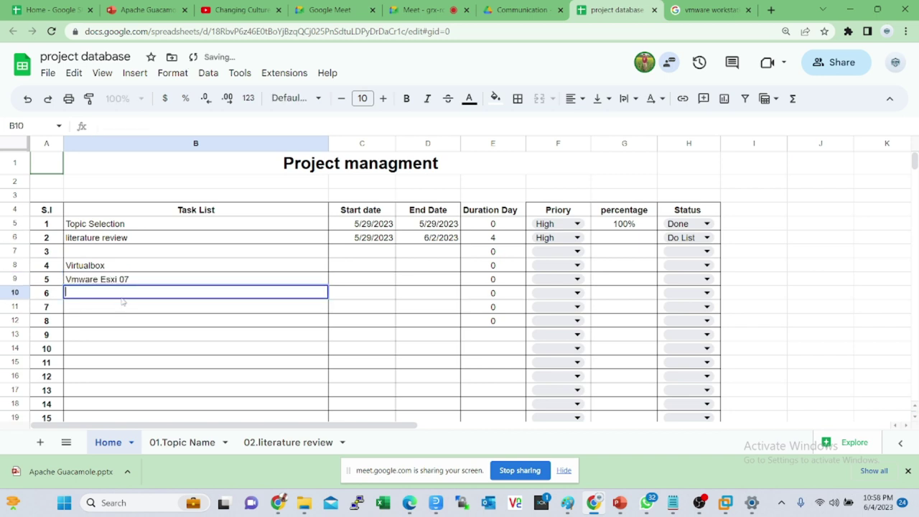
type("ADDS( Ubontu")
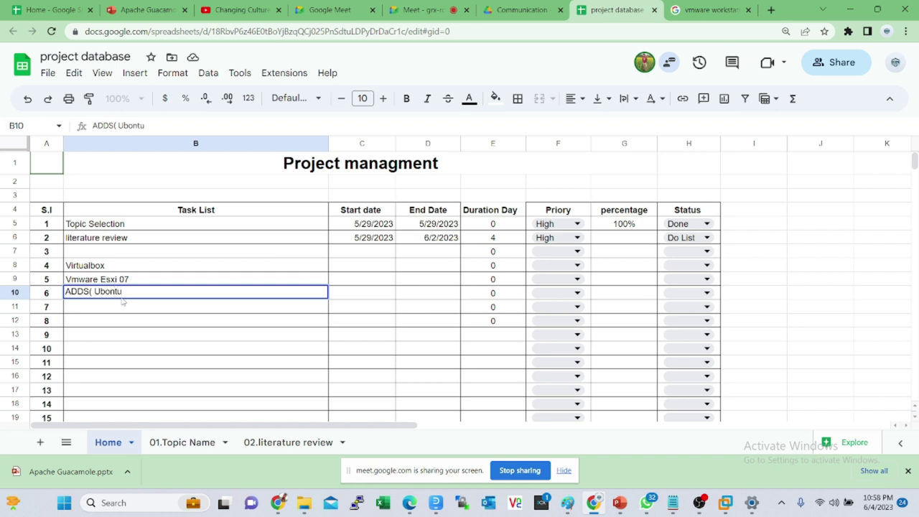
type("?windows)")
double_click(101, 306)
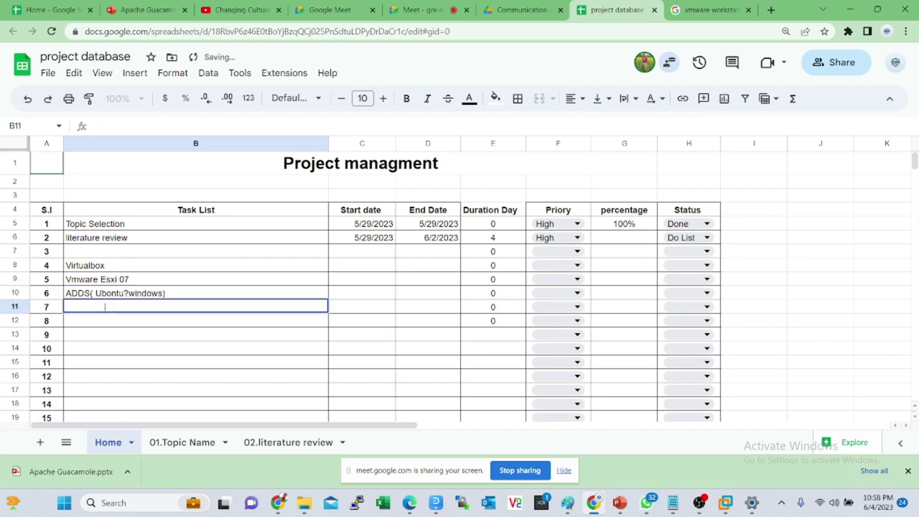
Enter "Firewall (Pfsence)" as task 7 in the Task List, cell B11.
type("Fire")
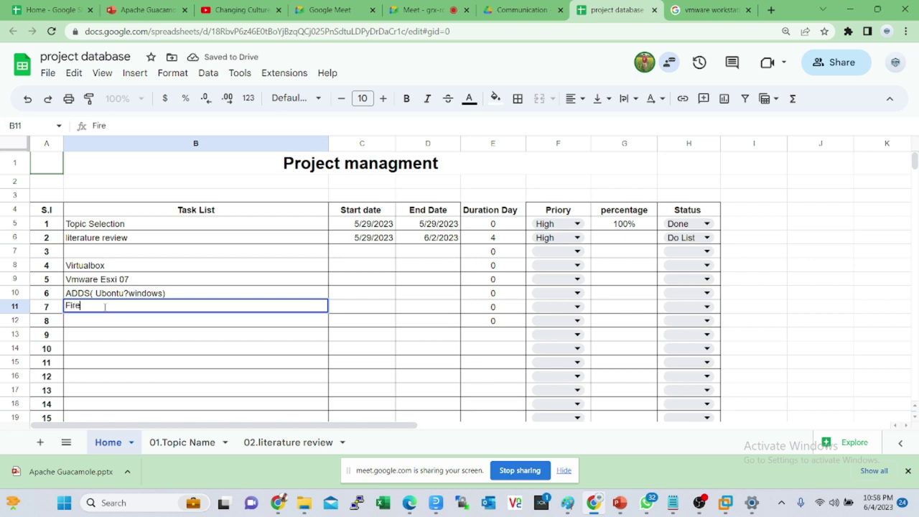
type("wall (Pfse")
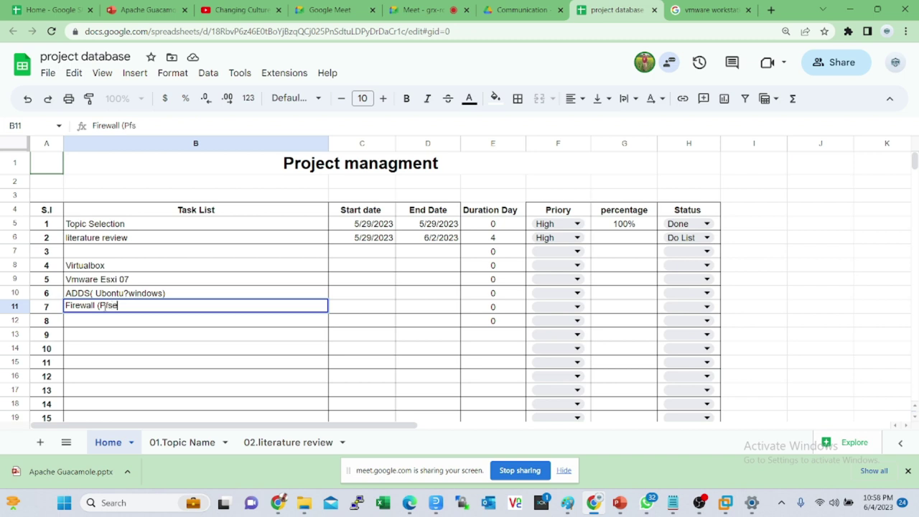
type("nce)")
key("Return")
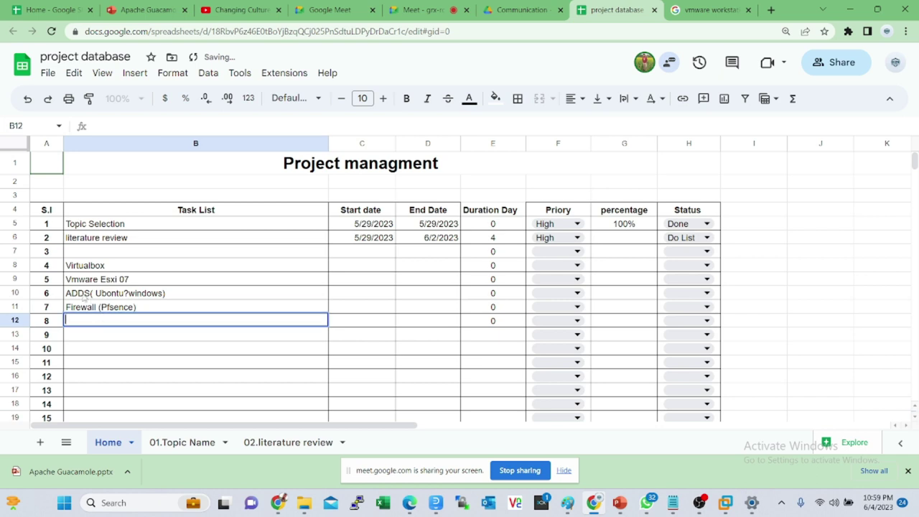
Change the text color of tasks 4 to 7, cells B8 to B11, to red.
left_click_drag(104, 266, 123, 314)
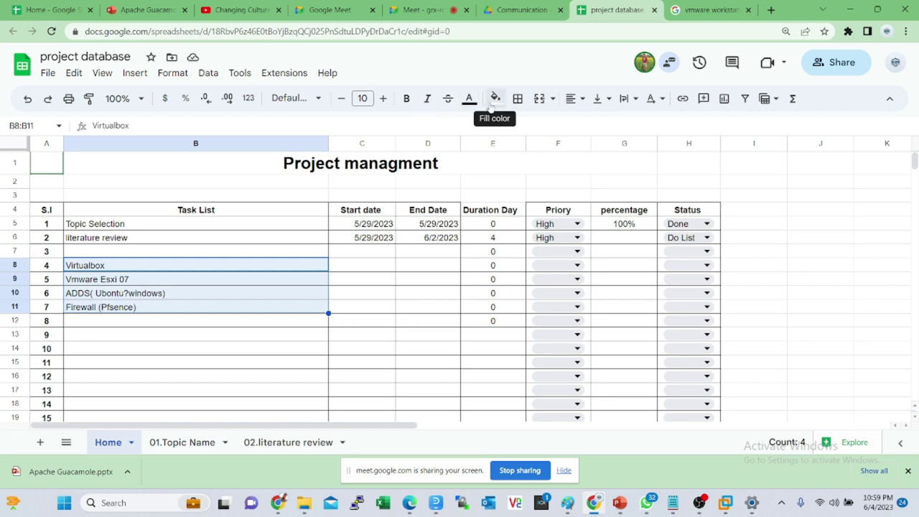
left_click(469, 99)
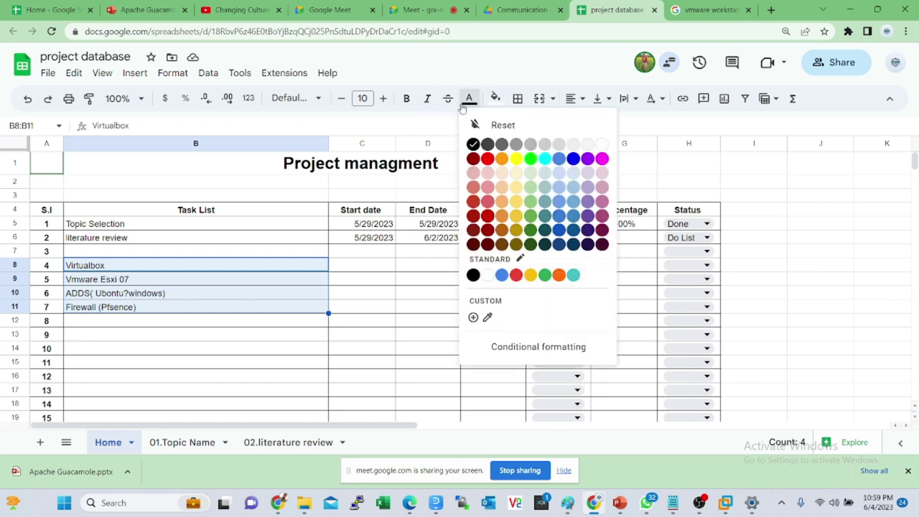
left_click(489, 158)
left_click(161, 326)
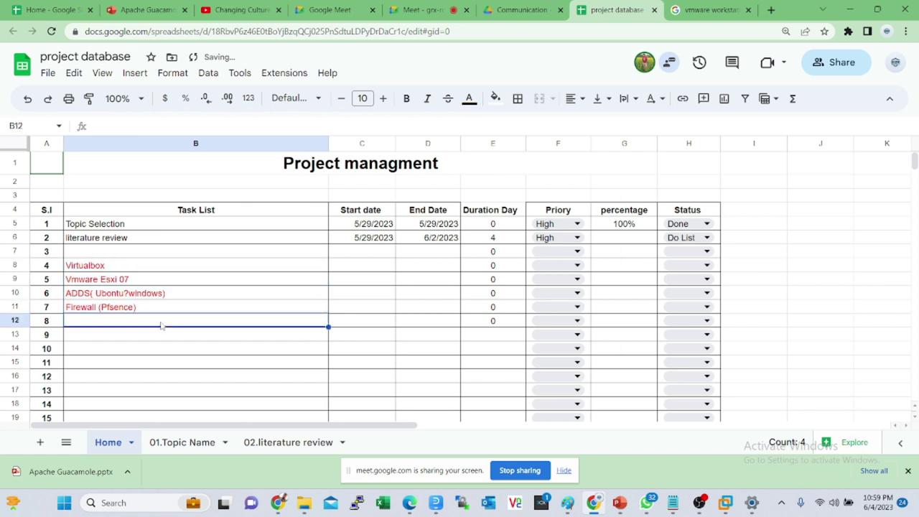
scroll(185, 334, "down", 1)
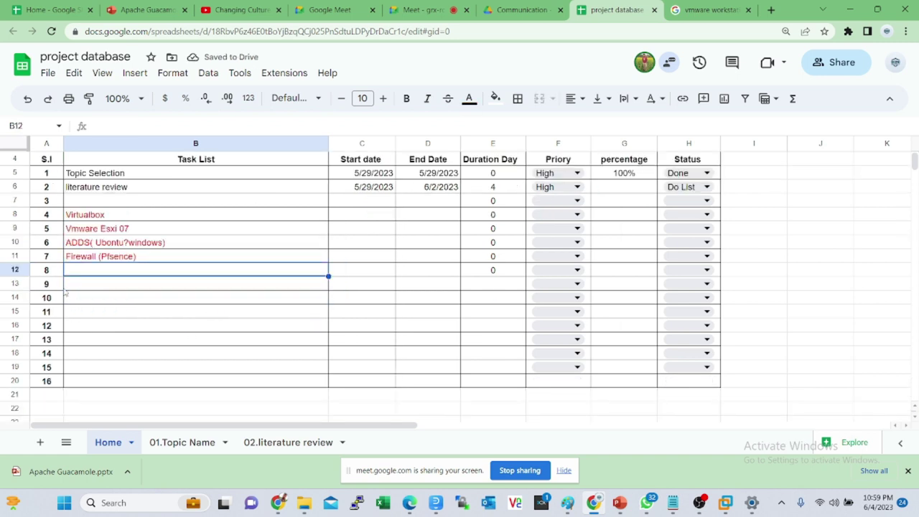
double_click(85, 270)
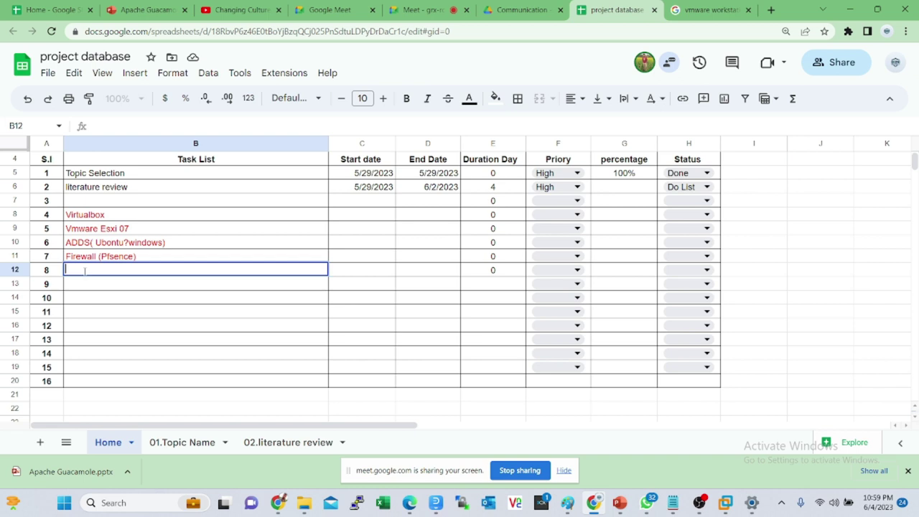
left_click(132, 231)
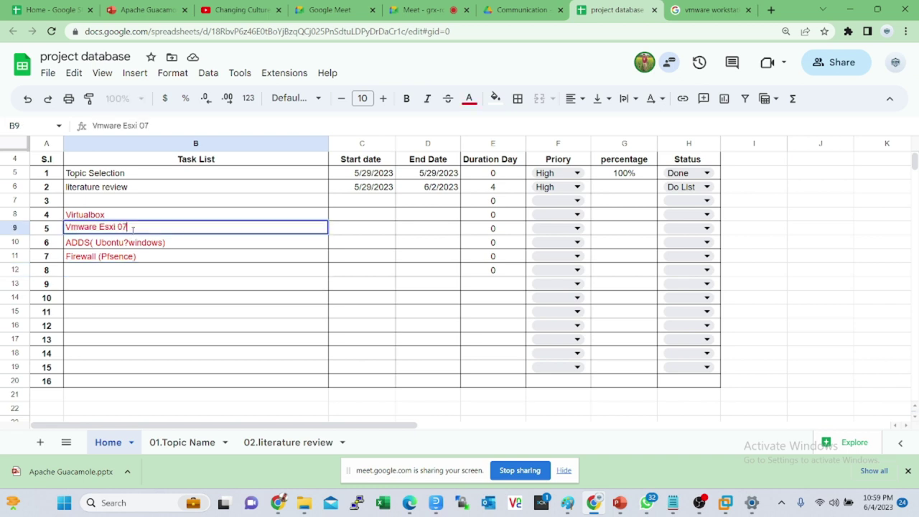
left_click(124, 272)
double_click(113, 282)
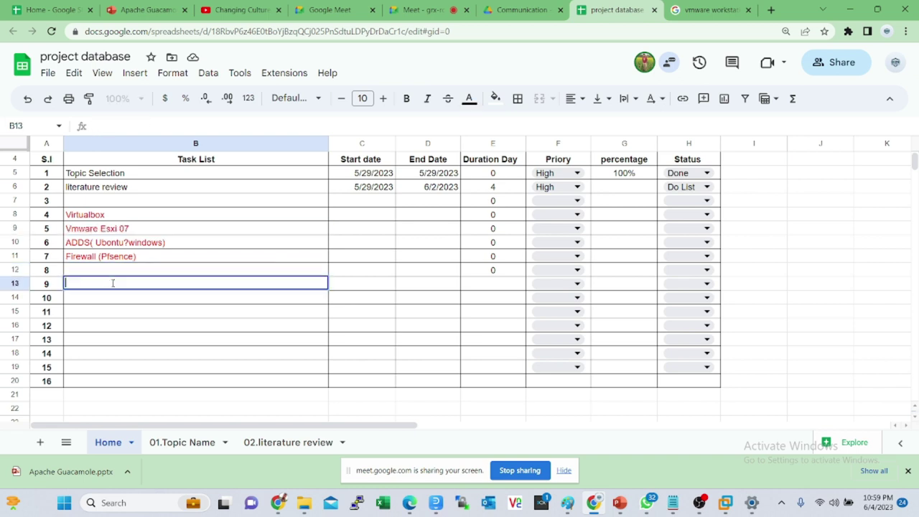
Enter "Wazuh install in Esxi Server" as task 8 in the Task List, cell B12.
double_click(108, 271)
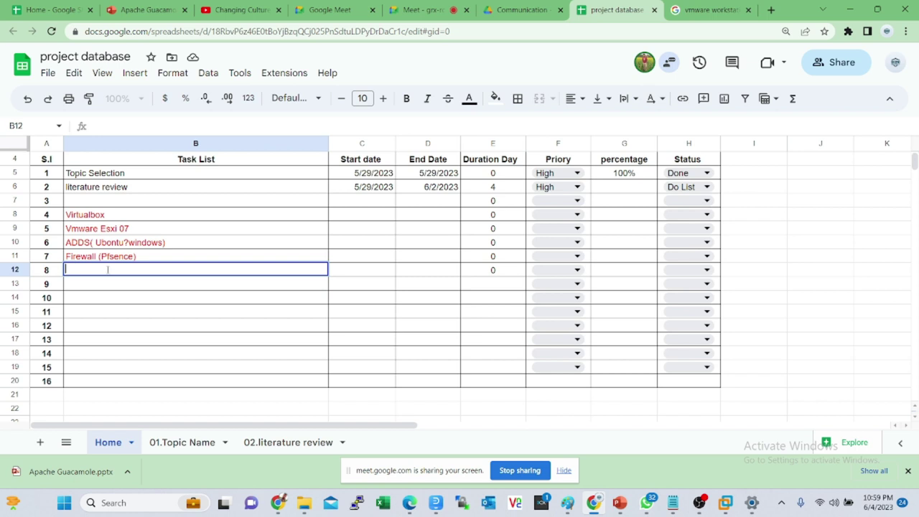
type("WA")
key("BackSpace")
key("BackSpace")
type("Wazuh")
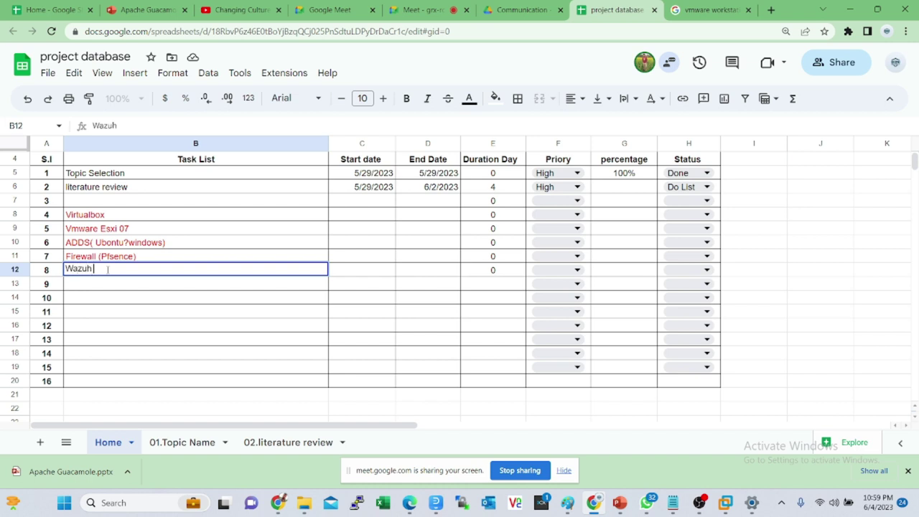
type(" (ESx")
key("BackSpace")
key("BackSpace")
key("BackSpace")
key("BackSpace")
key("BackSpace")
type("instak")
key("BackSpace")
type("ll in Esxi  Server")
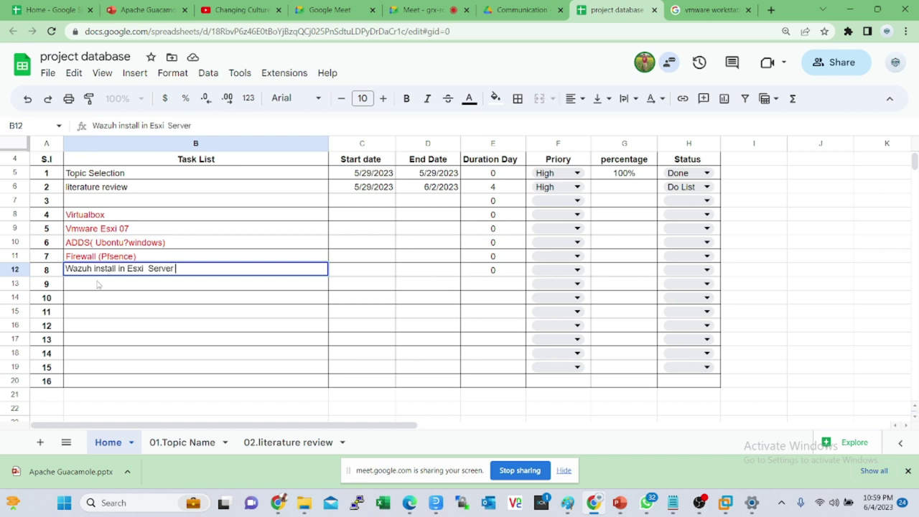
Enter "3 VM create ( centos minimal )" as task 9 in the Task List, cell B13.
double_click(97, 281)
type("3")
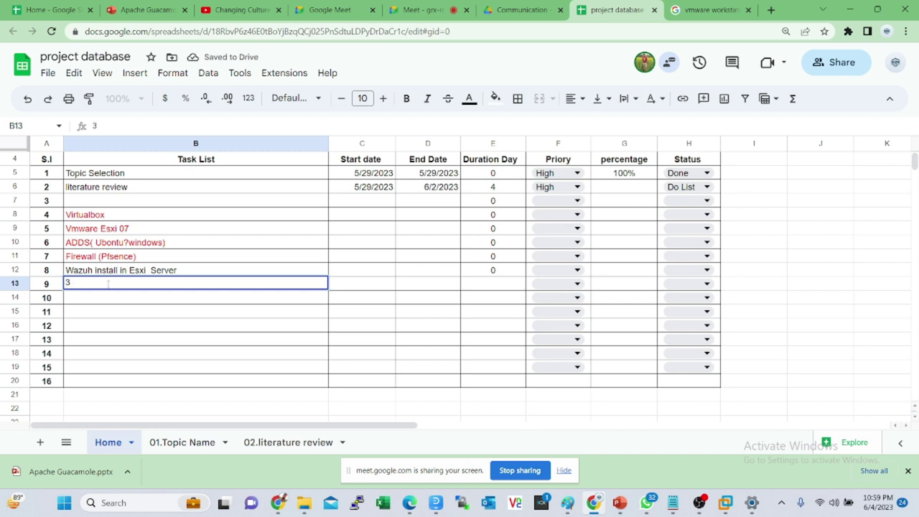
type(" VM c")
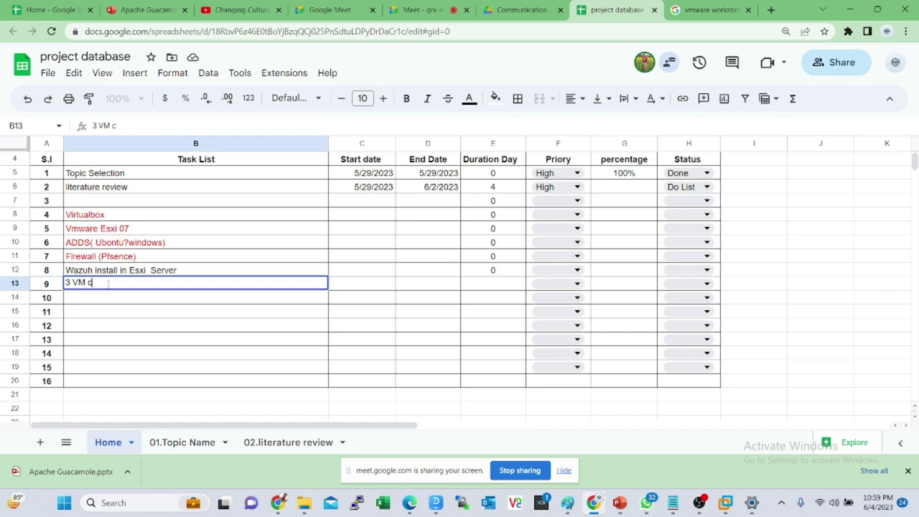
type("reate ( cent")
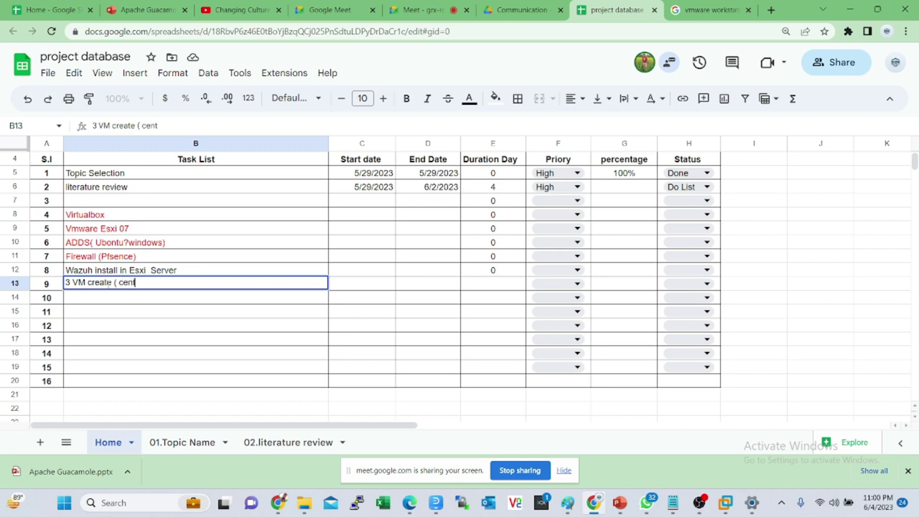
type("os minimal ")
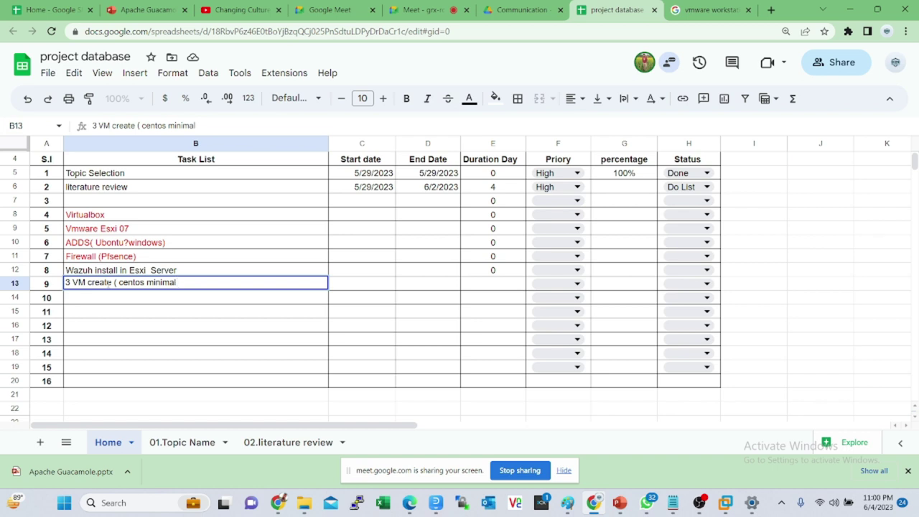
type(")")
Write "Ubontu /kali /parrot install Esxi" as task 10 in the Task List, cell B14.
left_click(89, 301)
type("Ubontu")
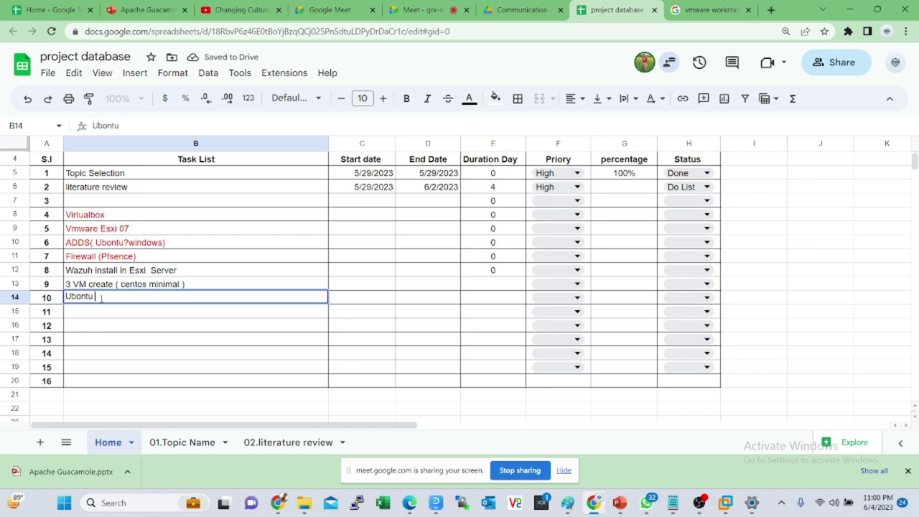
type(" /kali")
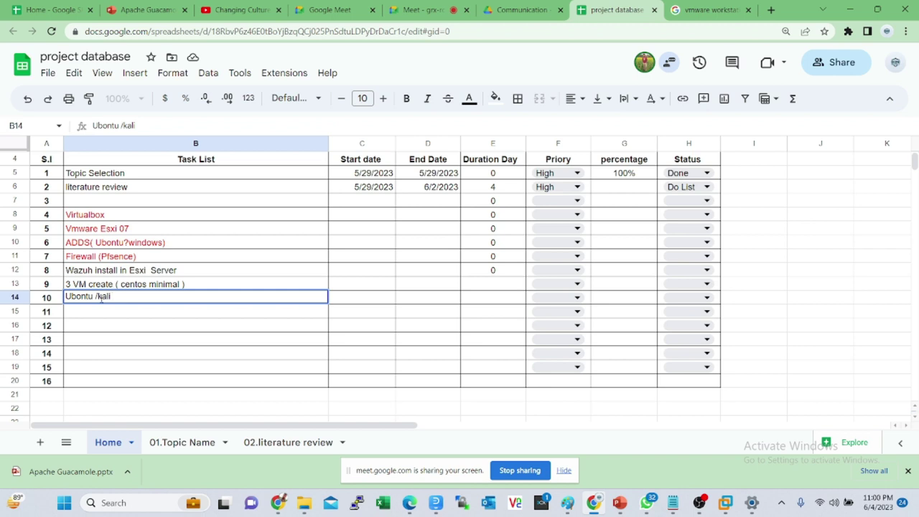
type("/parrot")
type("instaLL")
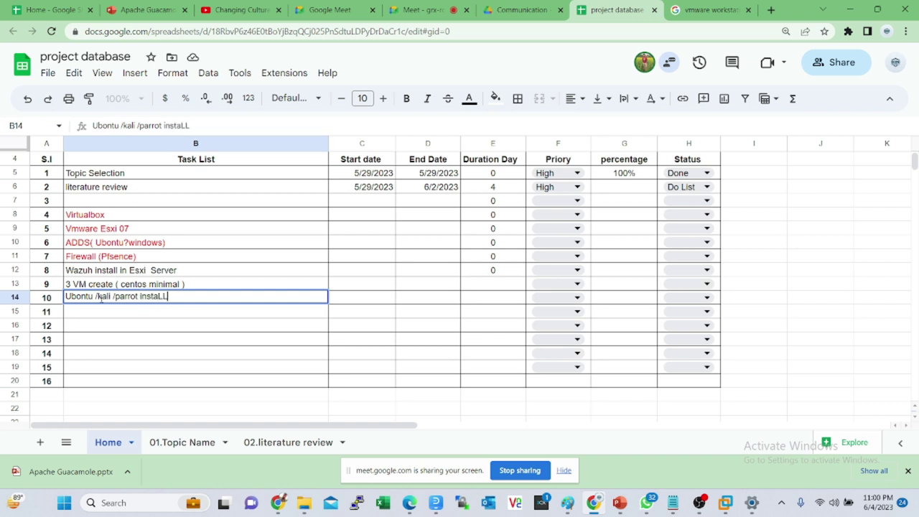
key("BackSpace")
key("BackSpace")
type("LL")
key("BackSpace")
key("BackSpace")
type("ll Esxi")
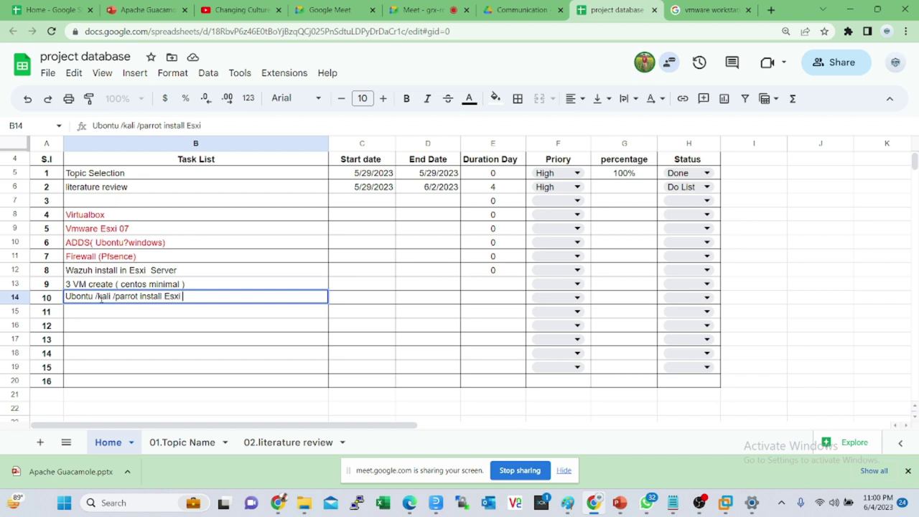
Insert "in" before "Esxi" in the task 10 text and start editing the task 11 cell, B15.
key("Left")
key("Left")
type("in")
key("Right")
key("Right")
left_click(94, 313)
double_click(94, 313)
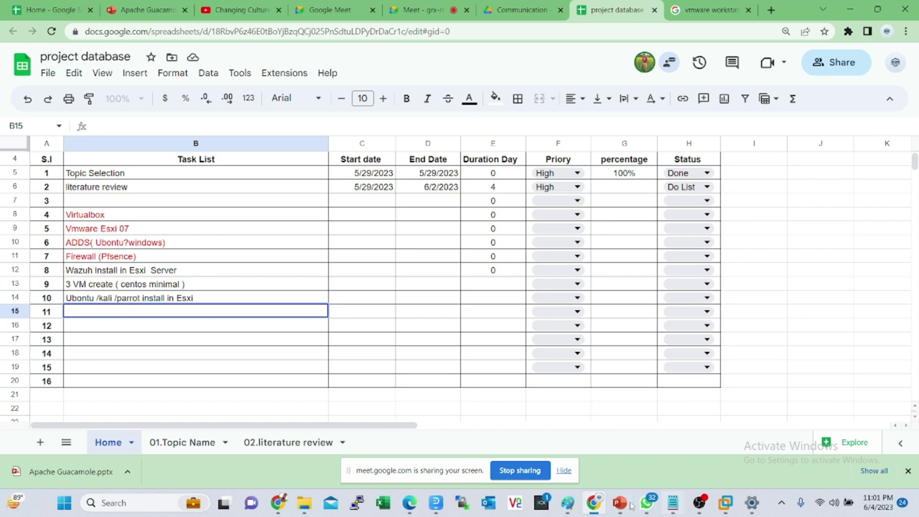
Switch to the picture.png network diagram in Paint, review its workstation, endpoint and Wazuh sections, and return to the spreadsheet.
mouse_move(567, 509)
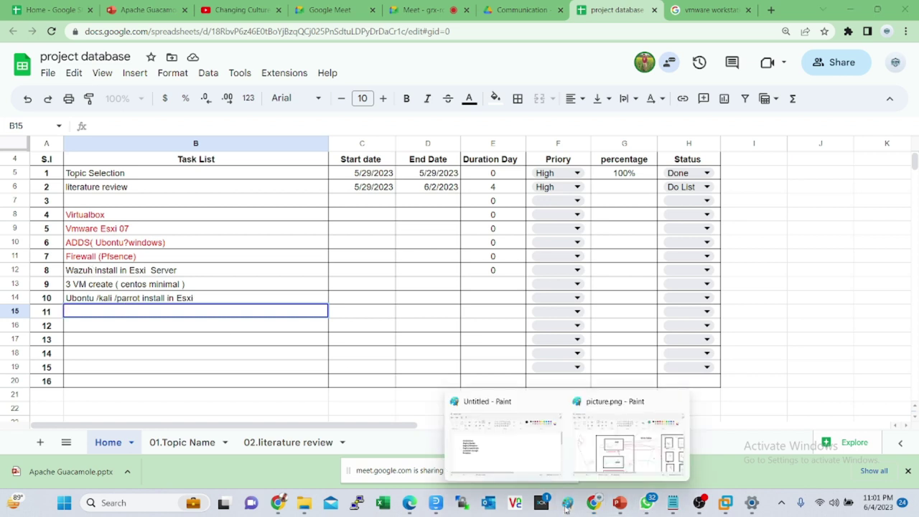
left_click(619, 444)
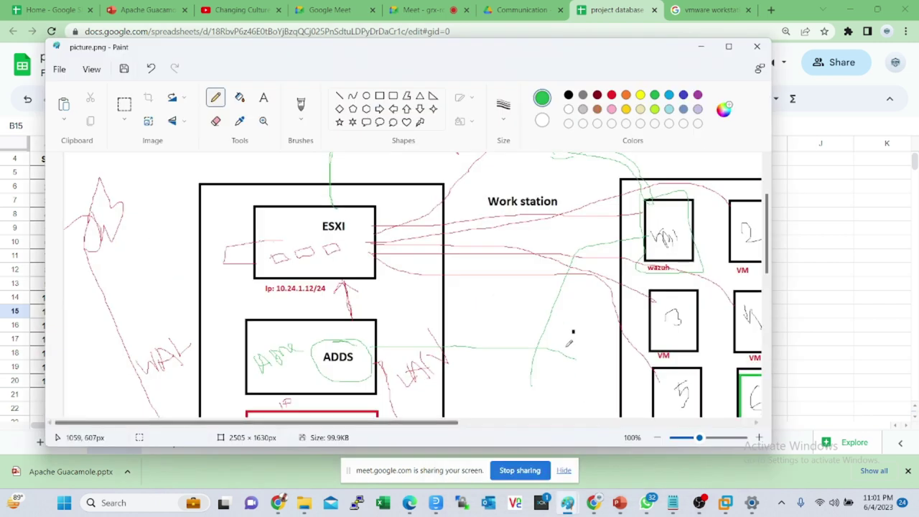
scroll(569, 343, "down", 3)
left_click_drag(428, 423, 553, 423)
scroll(538, 349, "down", 7)
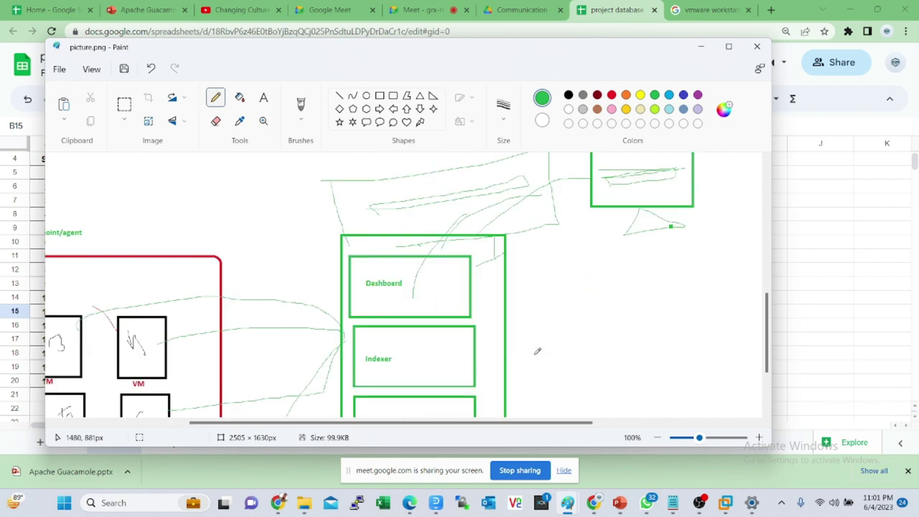
scroll(538, 350, "up", 2)
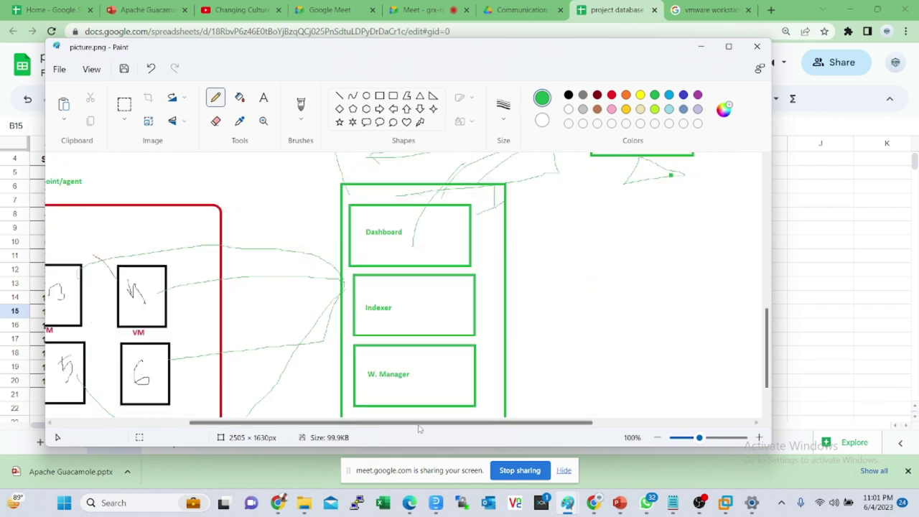
left_click_drag(398, 424, 273, 426)
scroll(516, 330, "down", 2)
scroll(515, 336, "up", 12)
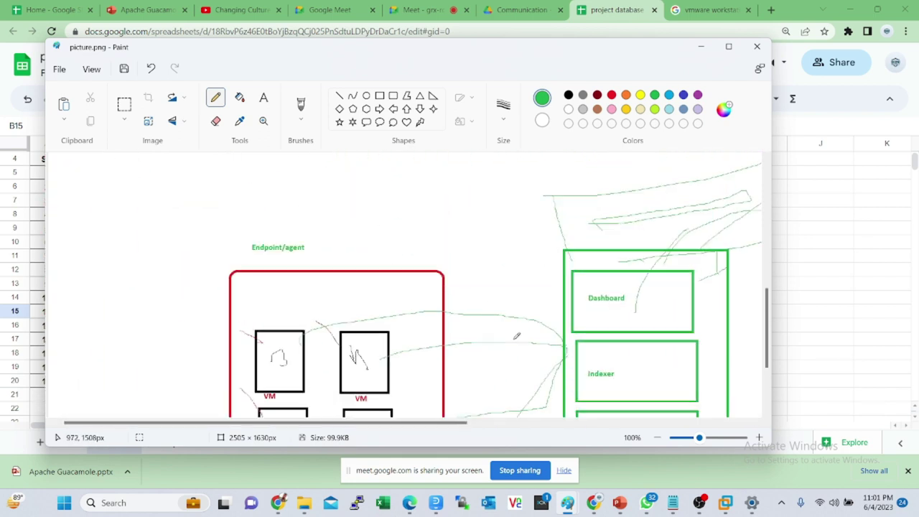
left_click(728, 46)
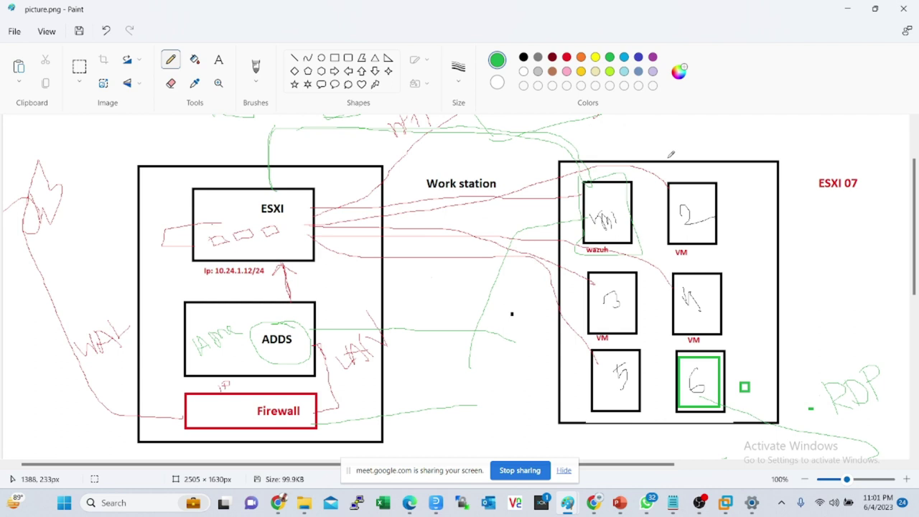
key("alt+Tab")
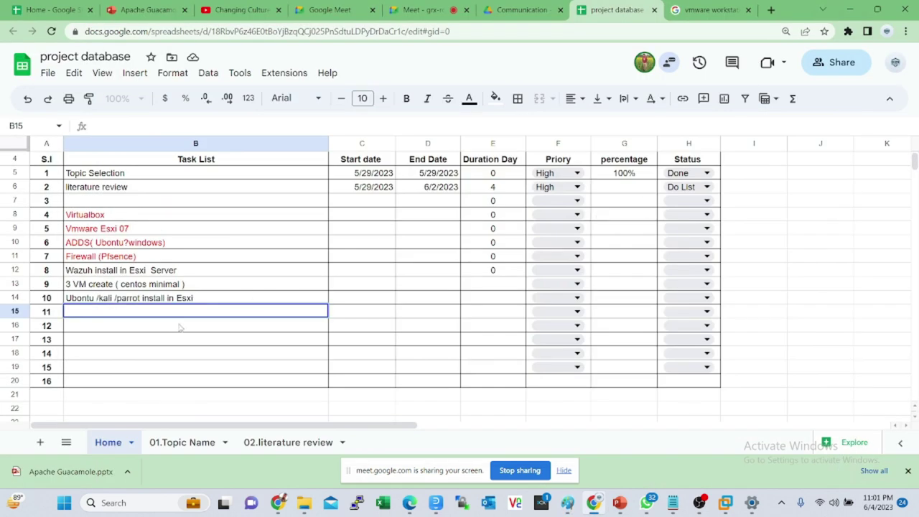
Set the Priory of tasks 3 to 8, cells F7 to F12, to High.
left_click(578, 202)
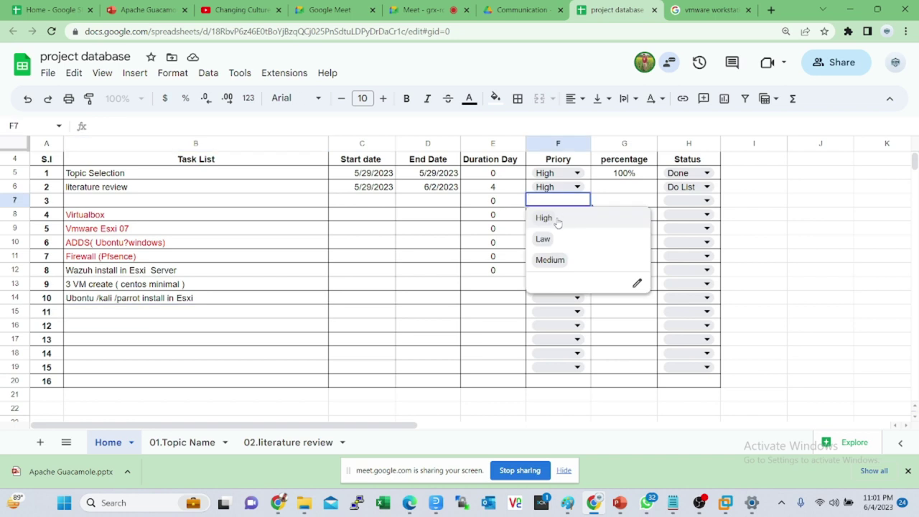
left_click(555, 217)
left_click(564, 214)
left_click(565, 230)
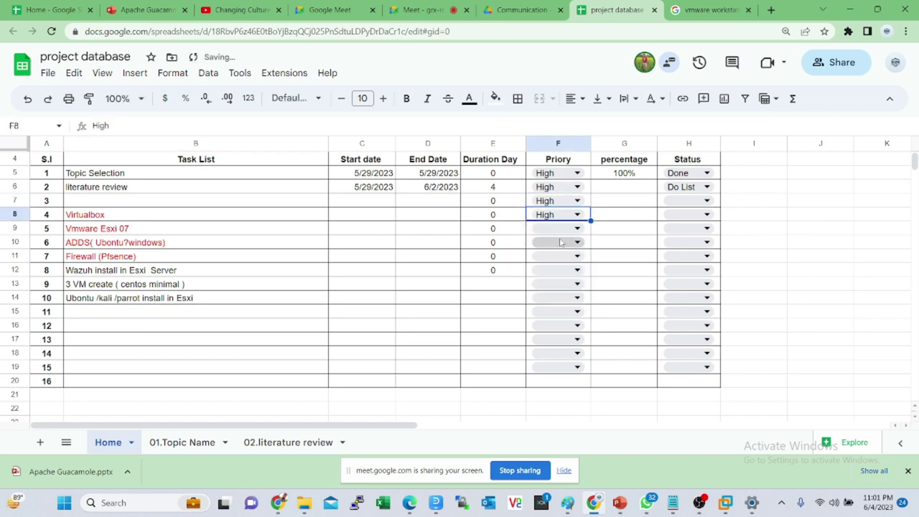
left_click(563, 229)
left_click(561, 245)
left_click(561, 242)
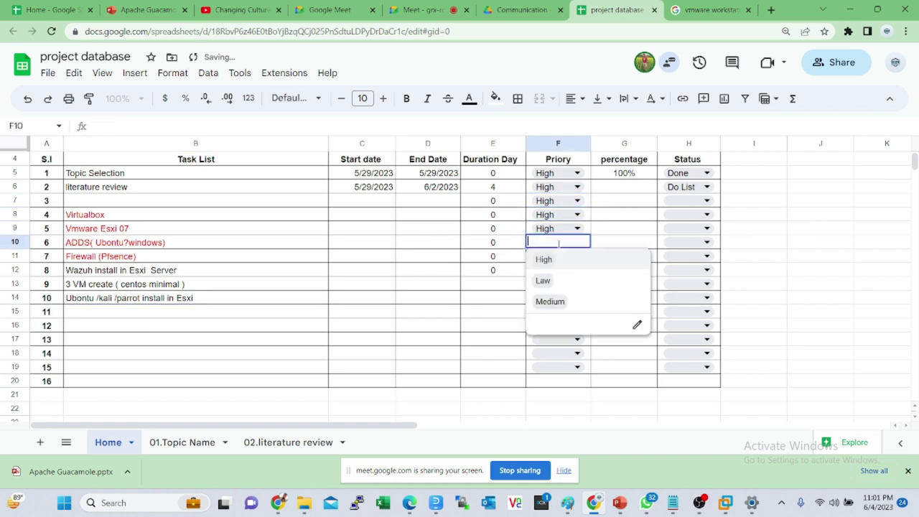
left_click(551, 266)
left_click(556, 257)
left_click(557, 274)
left_click(558, 272)
left_click(559, 286)
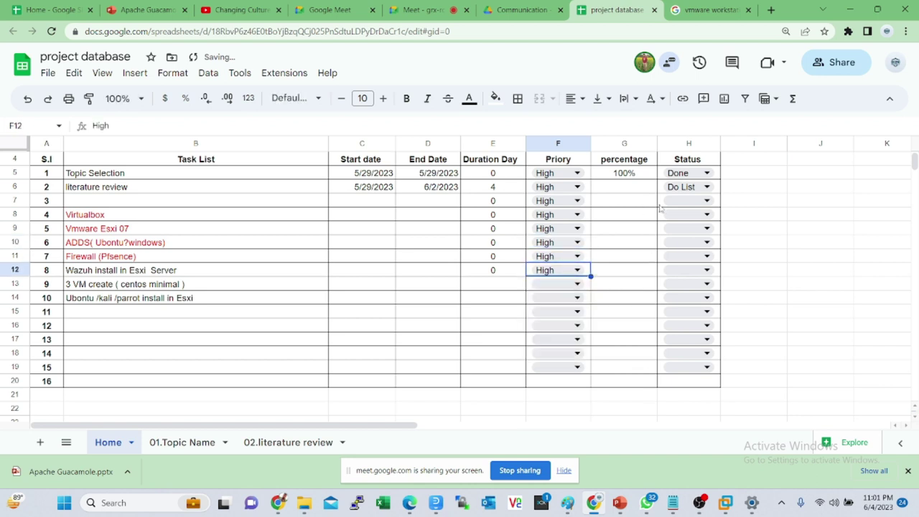
Set the Status of tasks 4 to 9, cells H8 to H13, to Planning.
left_click(700, 201)
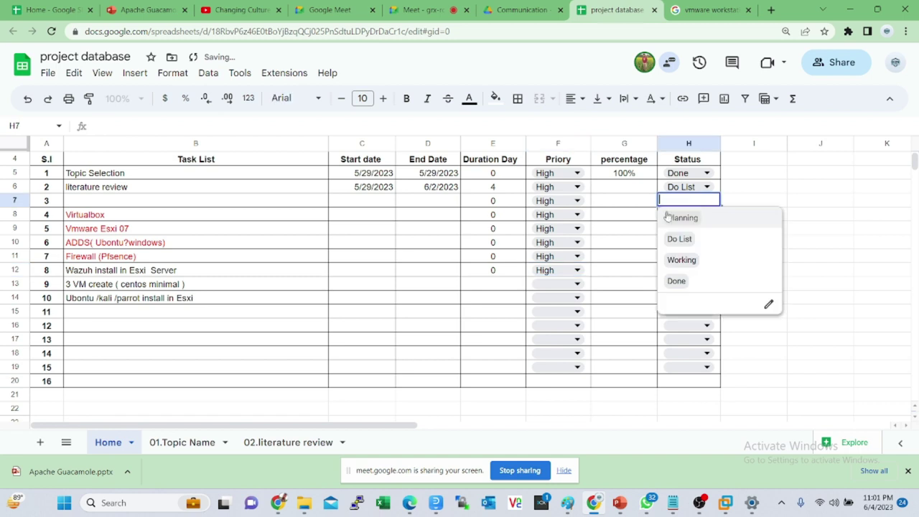
left_click(623, 216)
left_click(708, 215)
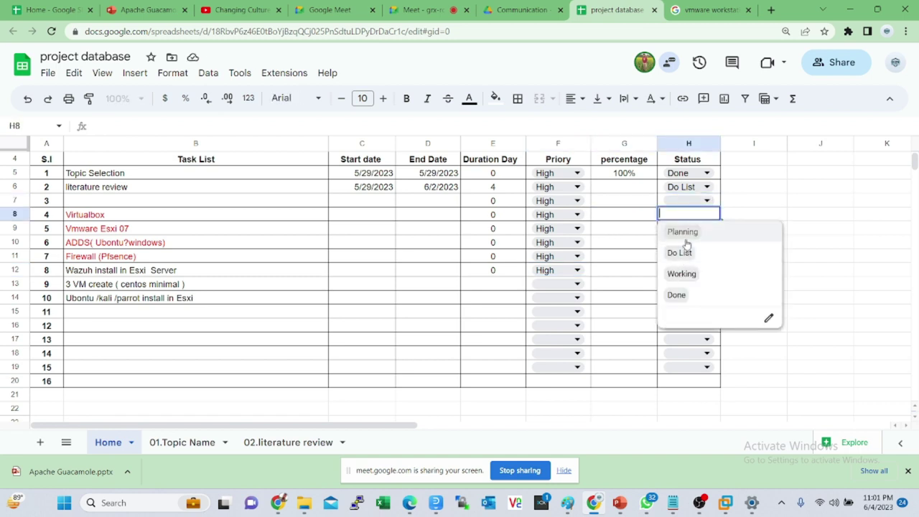
left_click(682, 231)
left_click(708, 230)
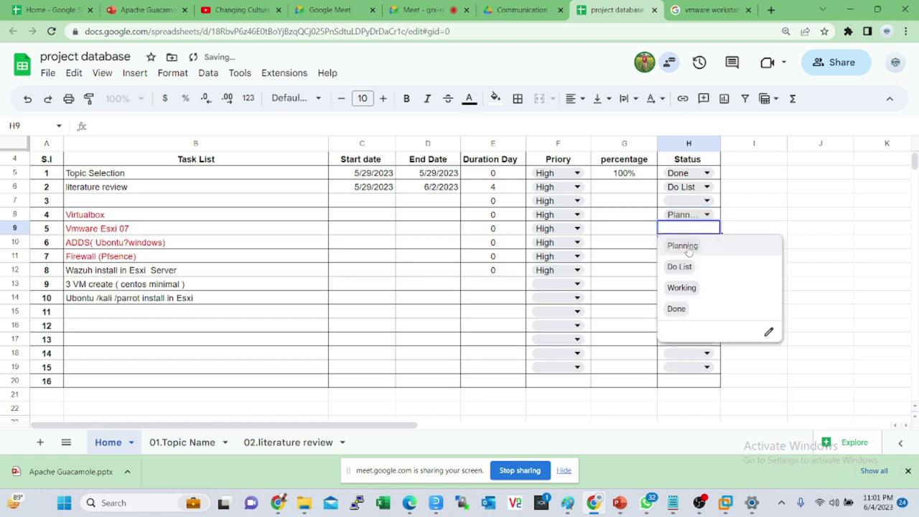
left_click(688, 246)
left_click(706, 242)
left_click(702, 258)
left_click(707, 259)
left_click(693, 272)
left_click(708, 270)
left_click(681, 286)
left_click(698, 285)
left_click(708, 284)
left_click(682, 301)
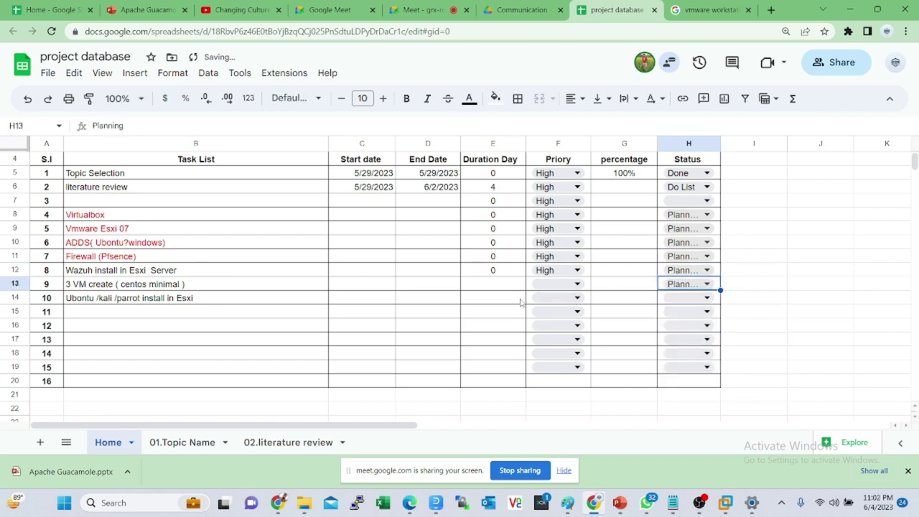
Enter 6/4/2023 as the task 3 Start date in C7 and fill the date series down to C14.
left_click(365, 206)
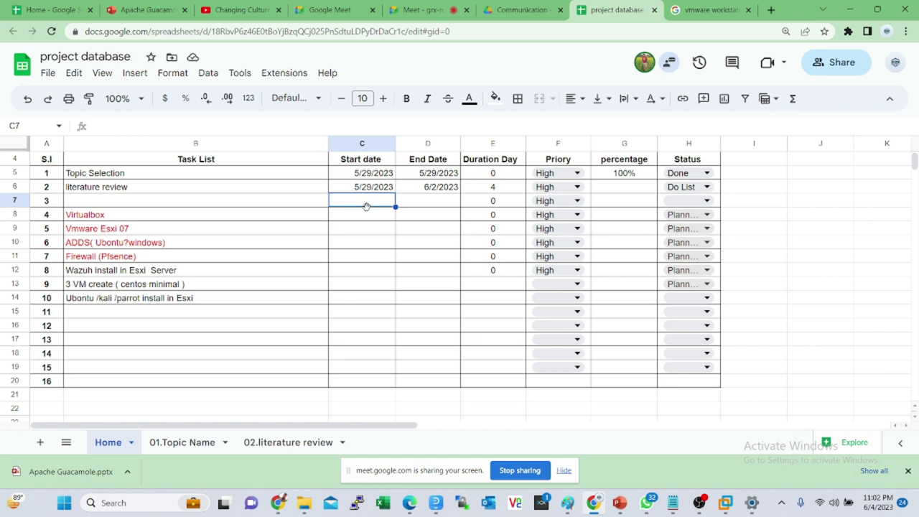
key("ctrl+semicolon")
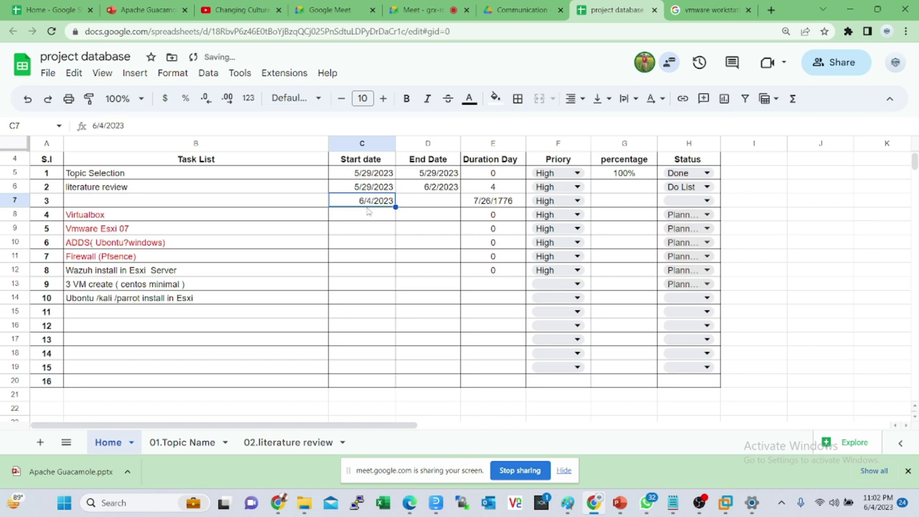
left_click_drag(395, 207, 395, 303)
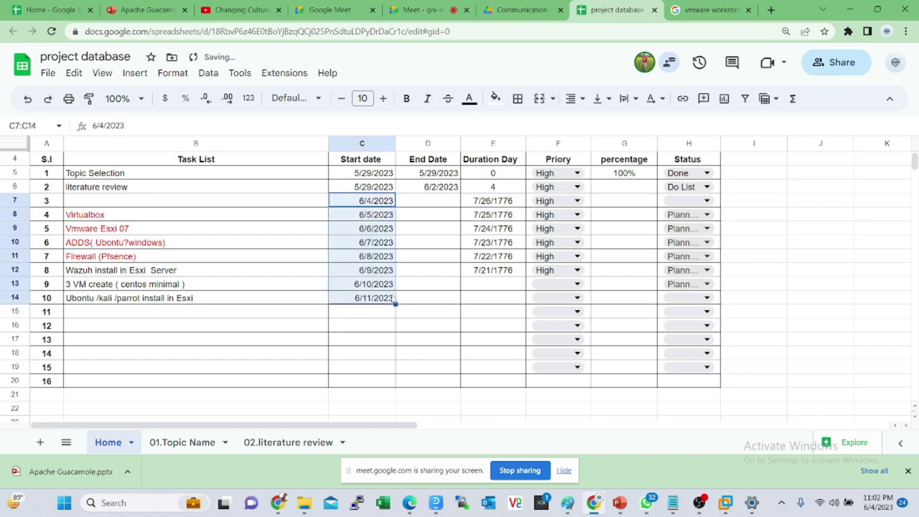
left_click(411, 284)
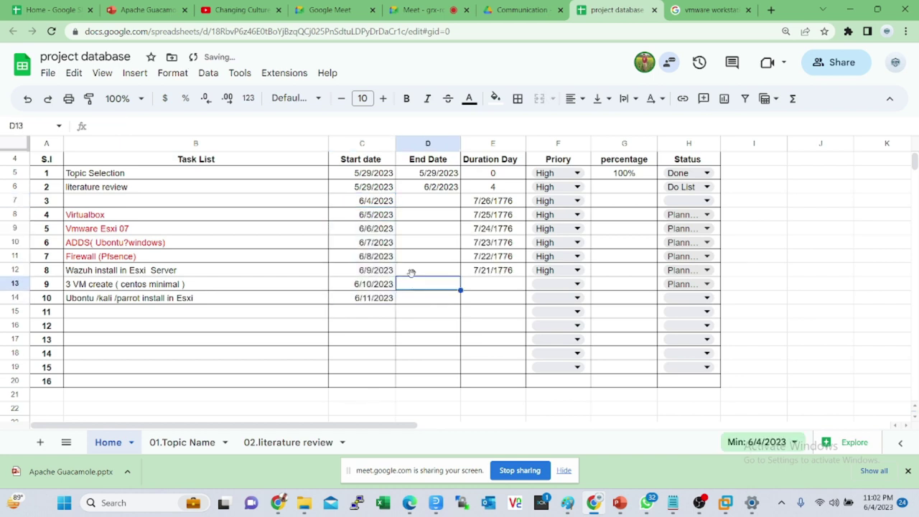
Enter 6/8/2023 as the End Date of task 3 in cell D7.
double_click(426, 200)
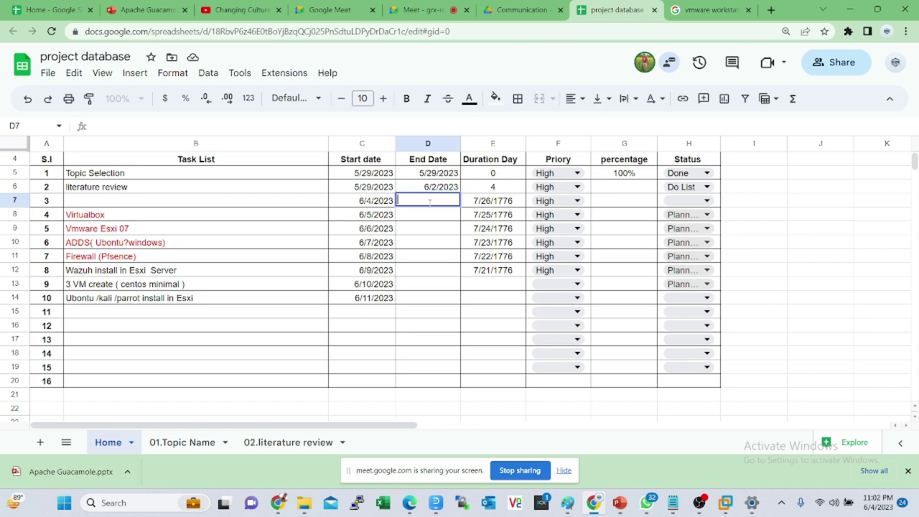
type("/8/2023")
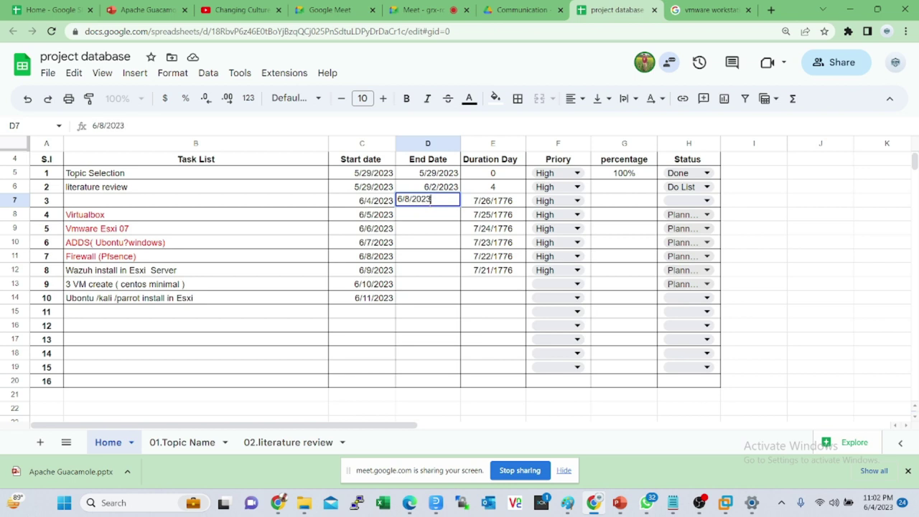
key("Return")
Try to fill the End Date in D7 down through D14.
left_click(433, 204)
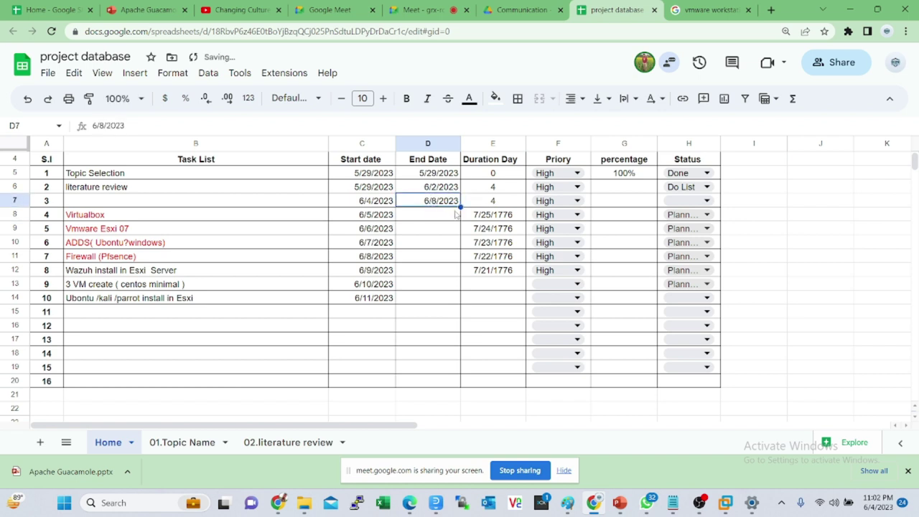
left_click_drag(461, 207, 460, 301)
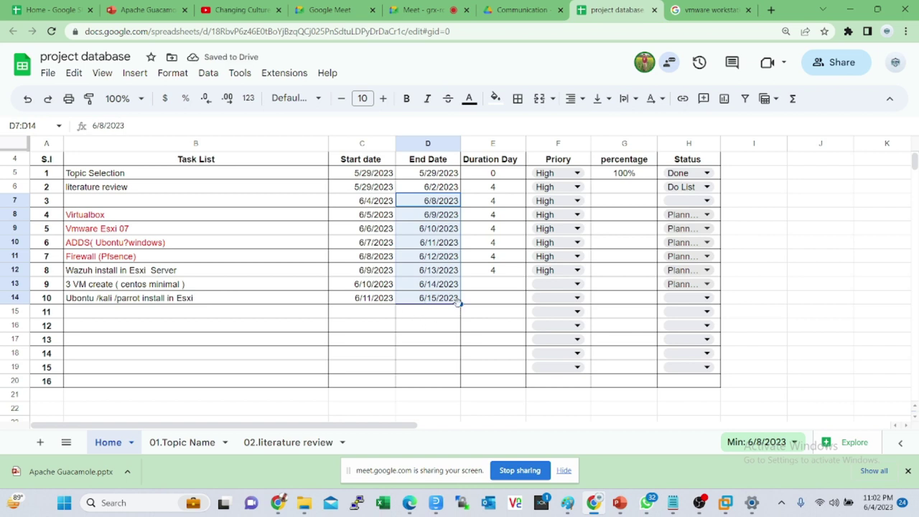
key("ctrl+z")
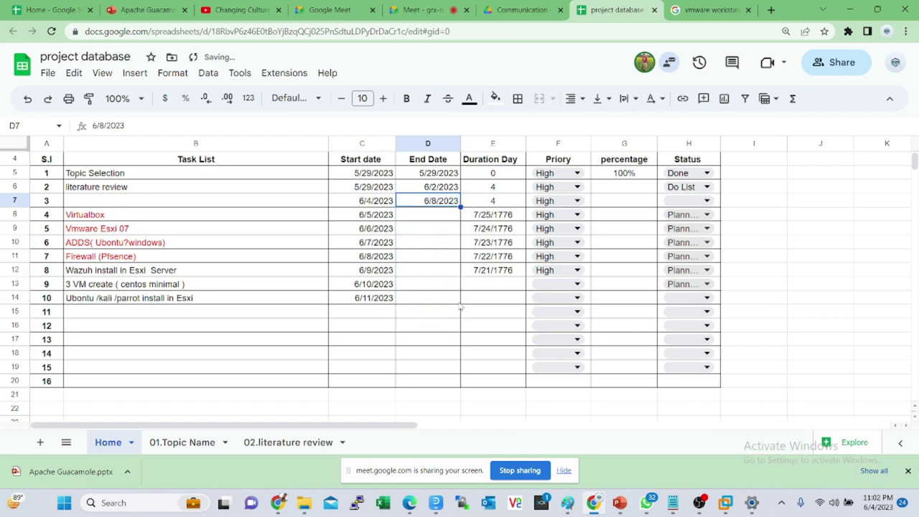
left_click(434, 218)
left_click(430, 201)
left_click(432, 215)
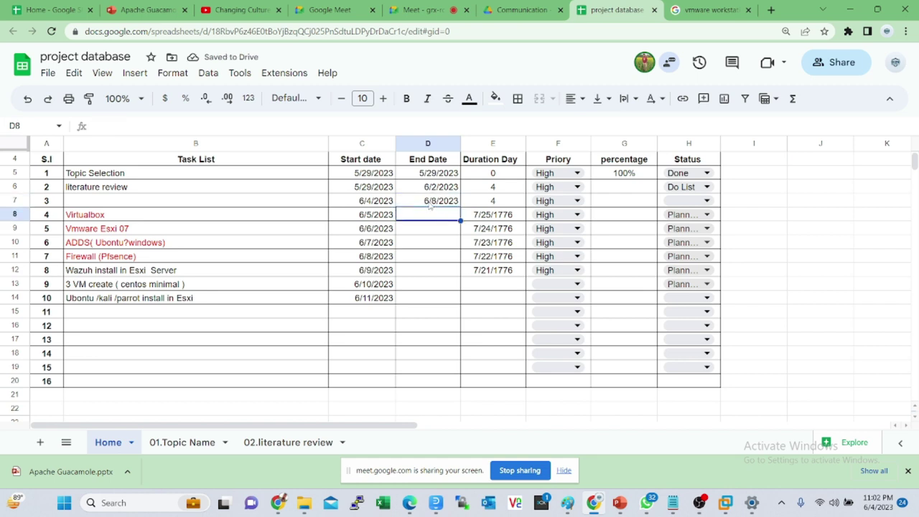
left_click(429, 205)
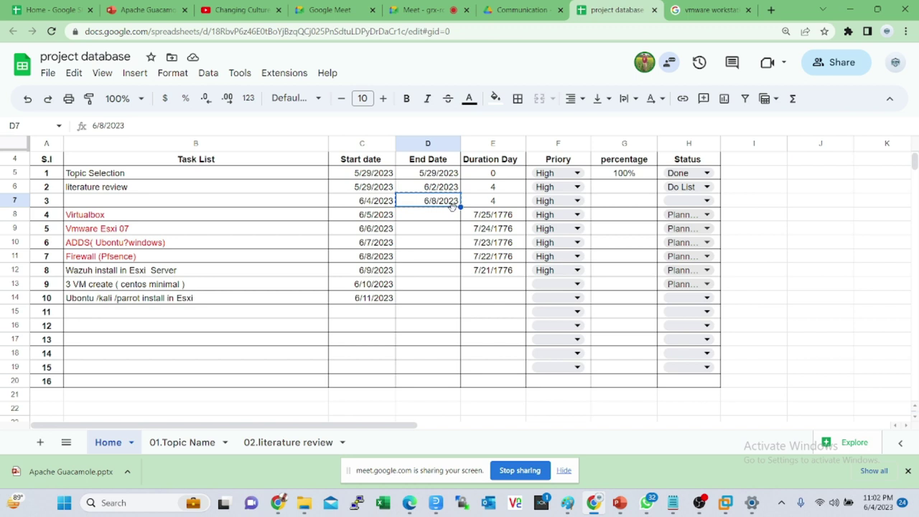
left_click_drag(460, 209, 453, 296)
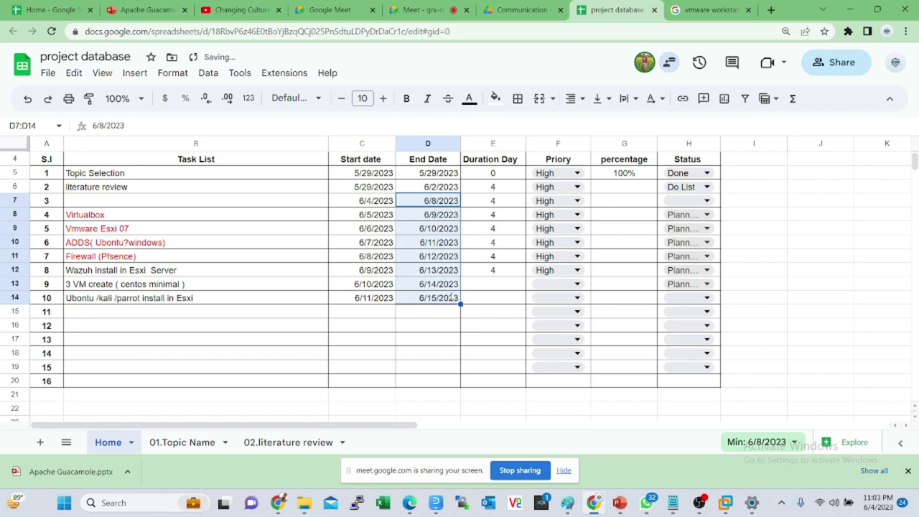
key("ctrl+z")
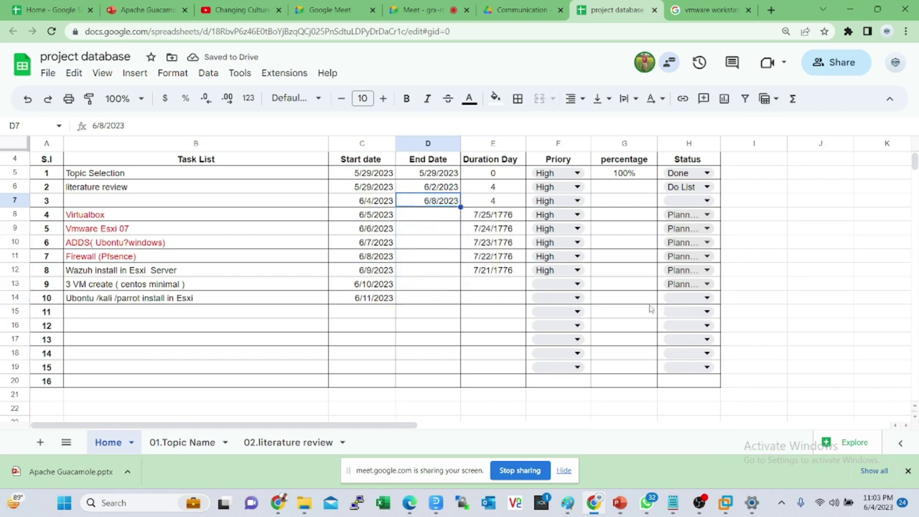
Open Google Calendar from the Google apps in a new browser tab.
scroll(650, 309, "up", 1)
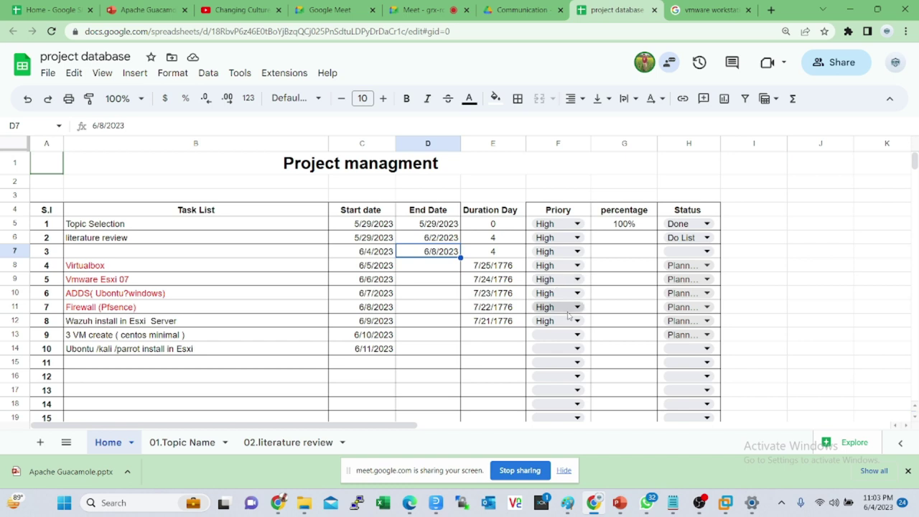
left_click(695, 9)
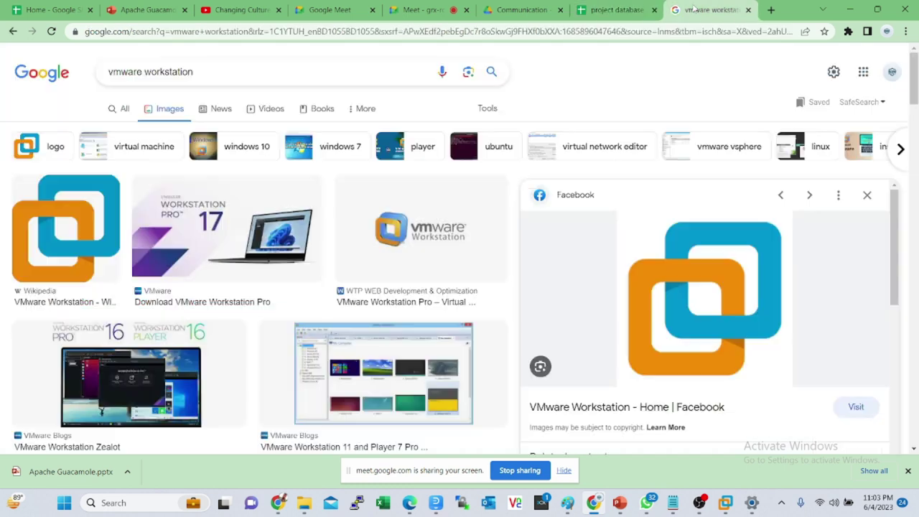
left_click(770, 10)
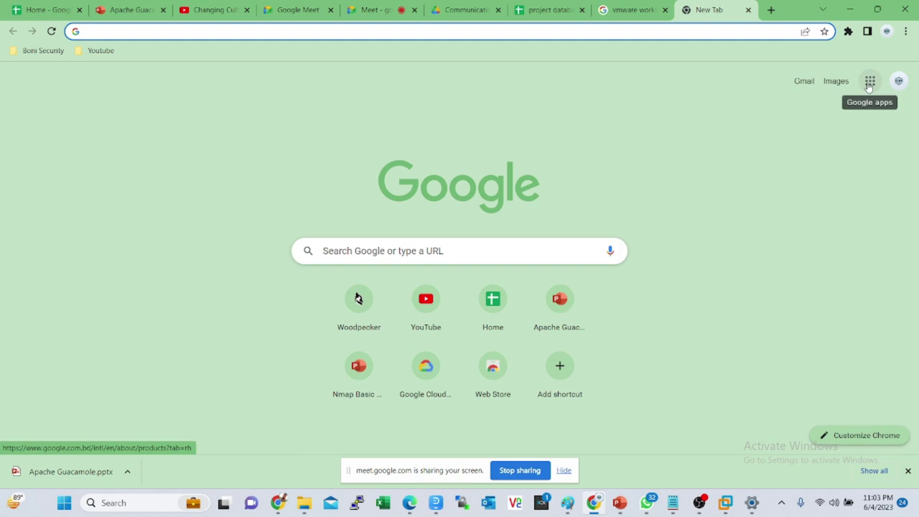
left_click(870, 83)
scroll(797, 180, "down", 3)
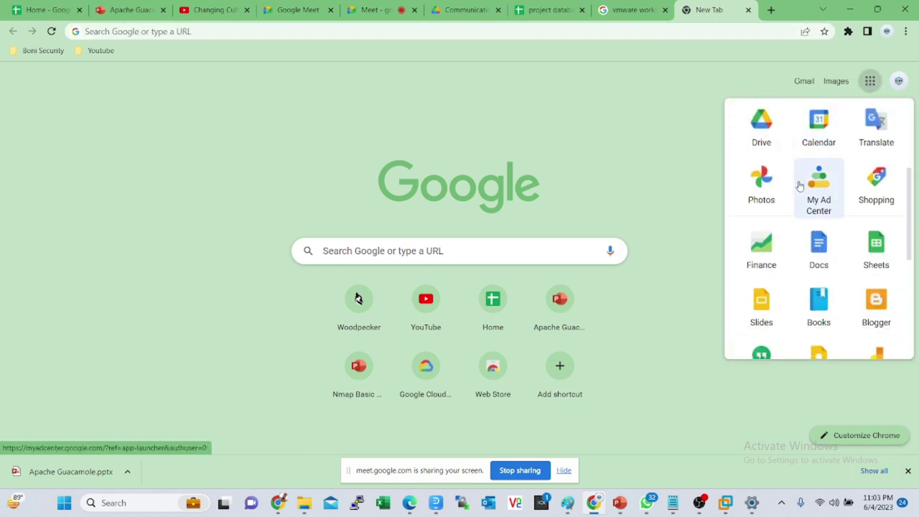
scroll(799, 187, "down", 4)
scroll(799, 187, "up", 3)
scroll(798, 188, "down", 1)
scroll(798, 189, "up", 3)
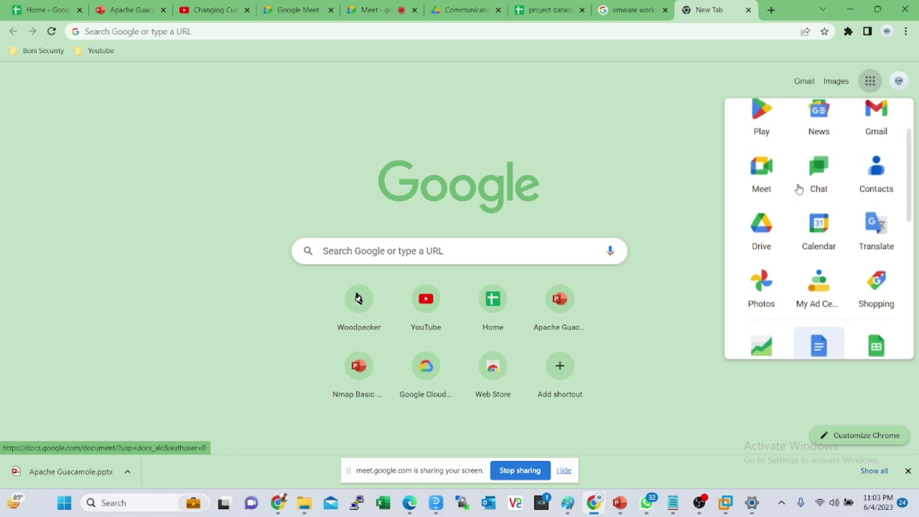
scroll(798, 189, "up", 2)
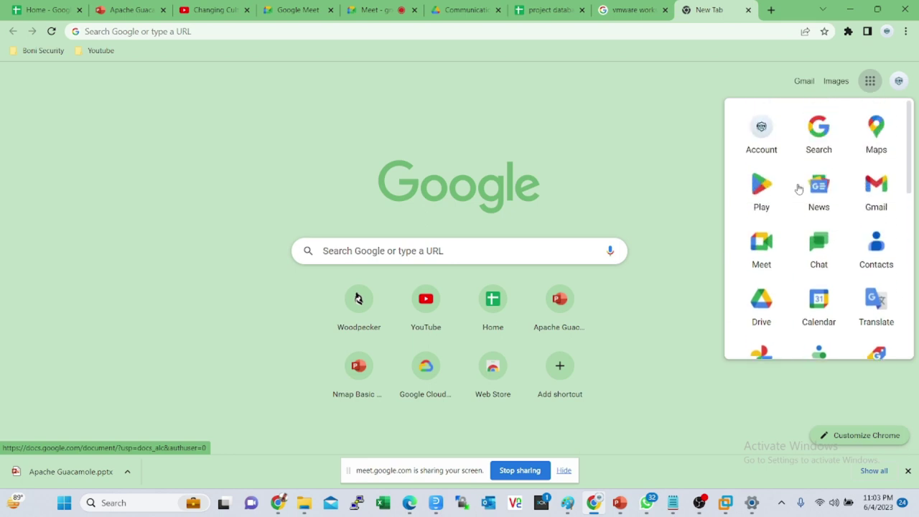
scroll(799, 189, "down", 4)
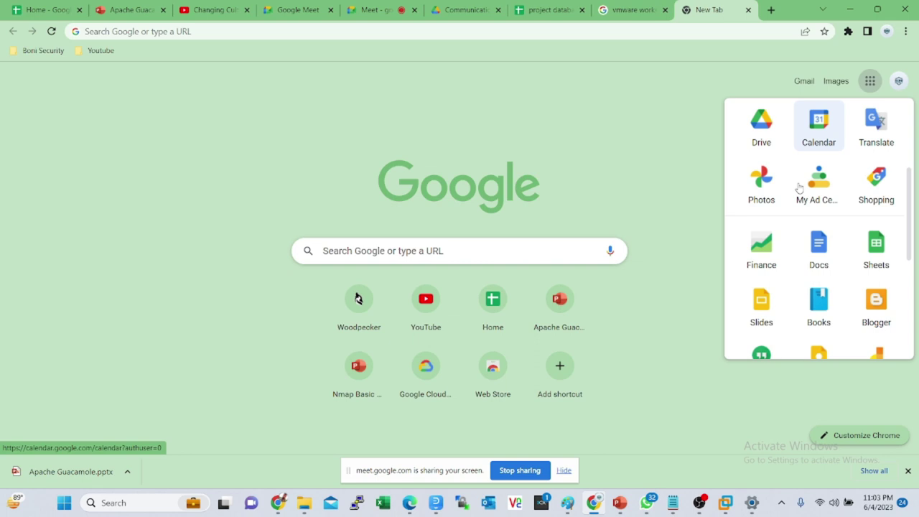
scroll(799, 188, "down", 3)
scroll(803, 190, "down", 1)
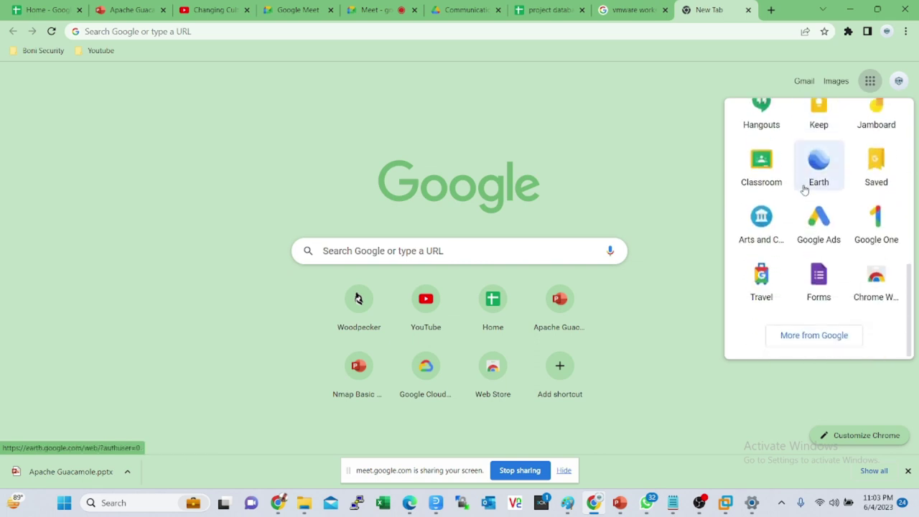
scroll(804, 189, "up", 4)
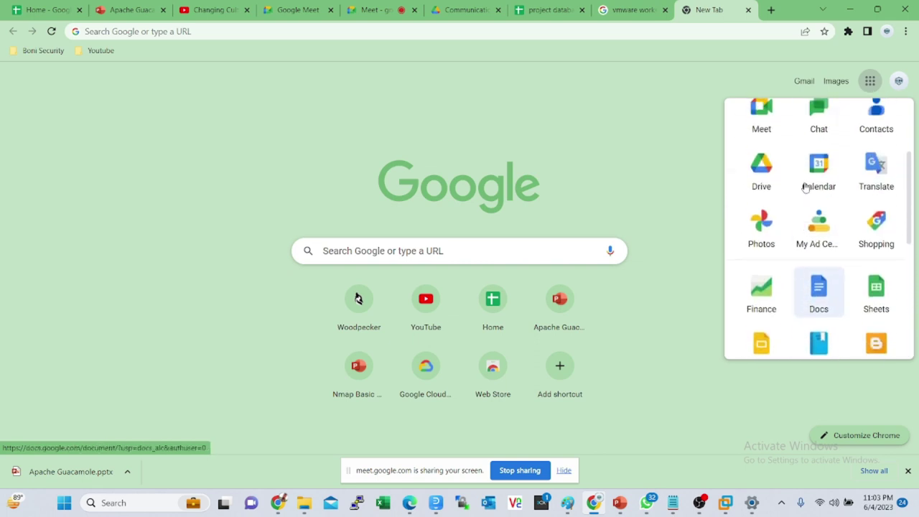
left_click(824, 176)
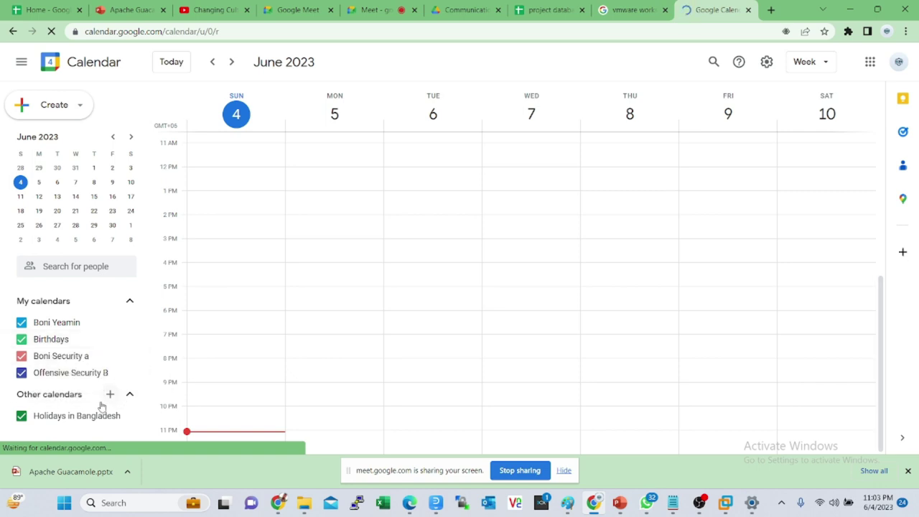
Display the day schedule for June 8, 2023, and look through the list of calendars.
left_click(629, 115)
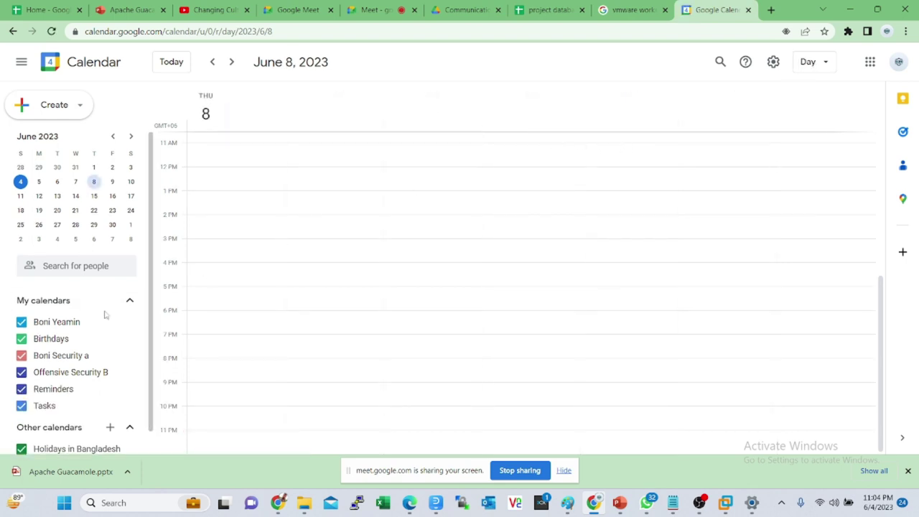
scroll(104, 313, "down", 1)
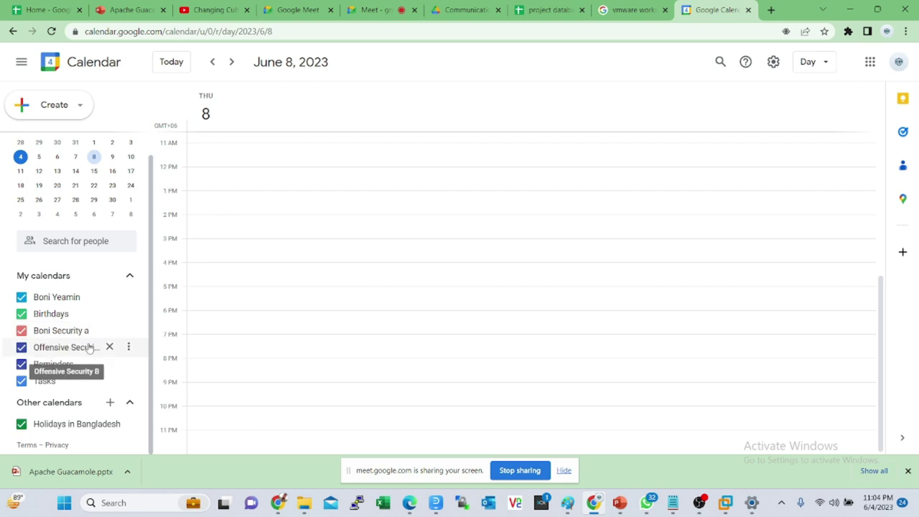
scroll(102, 384, "up", 1)
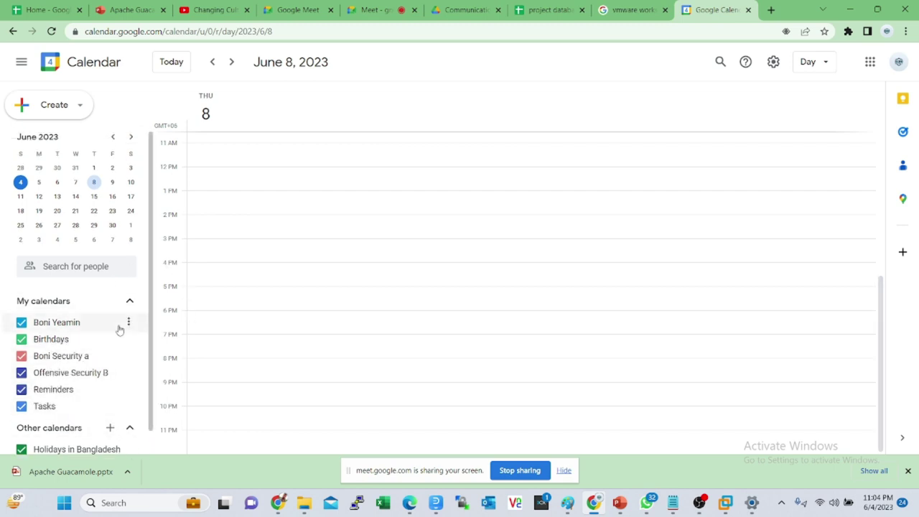
scroll(119, 329, "down", 1)
scroll(117, 330, "up", 1)
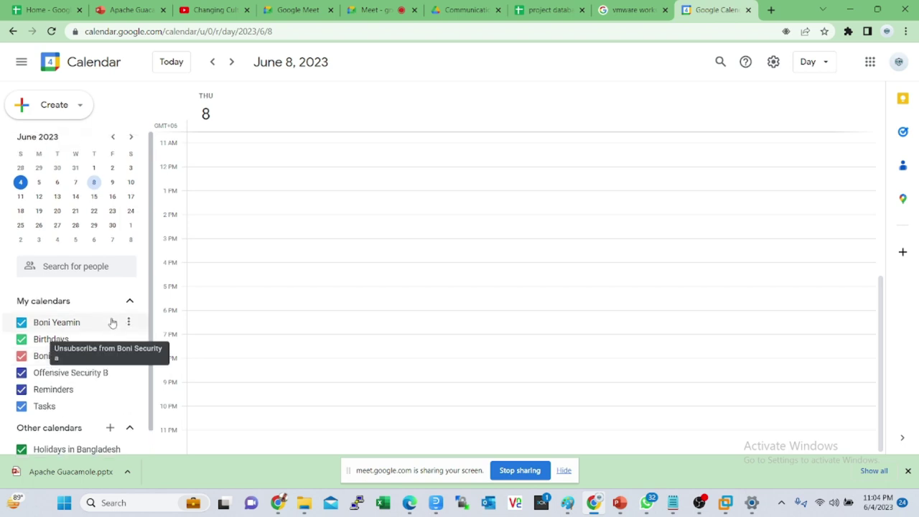
Open the choice of calendar view ranges.
left_click(825, 66)
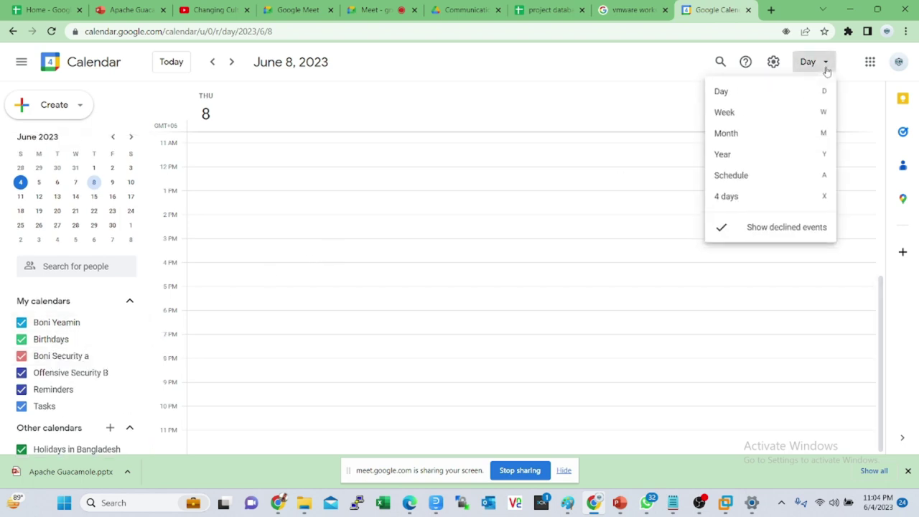